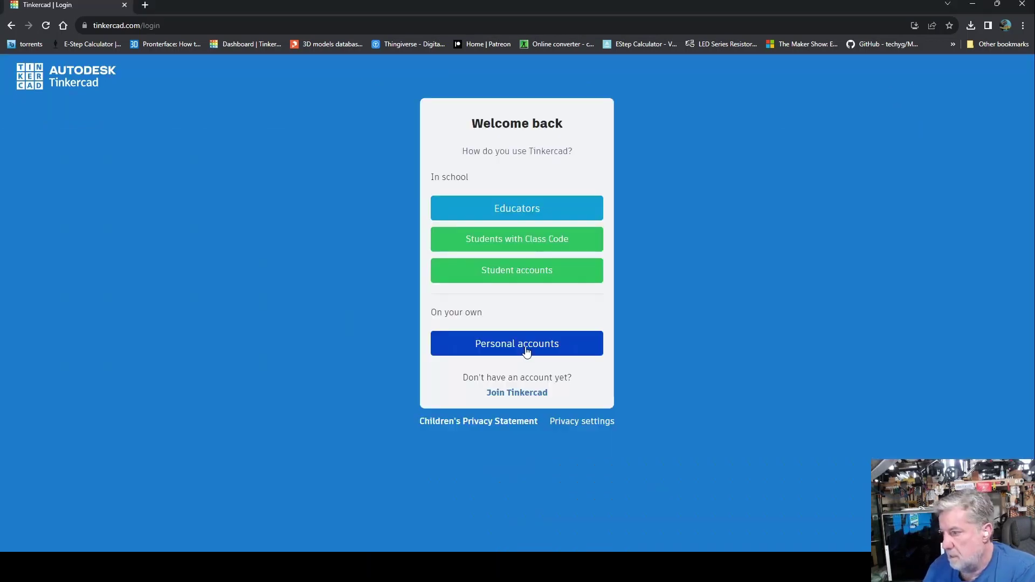
Sign in with Google and create a new 3D design, Fantabulous Krunk.
click(526, 347)
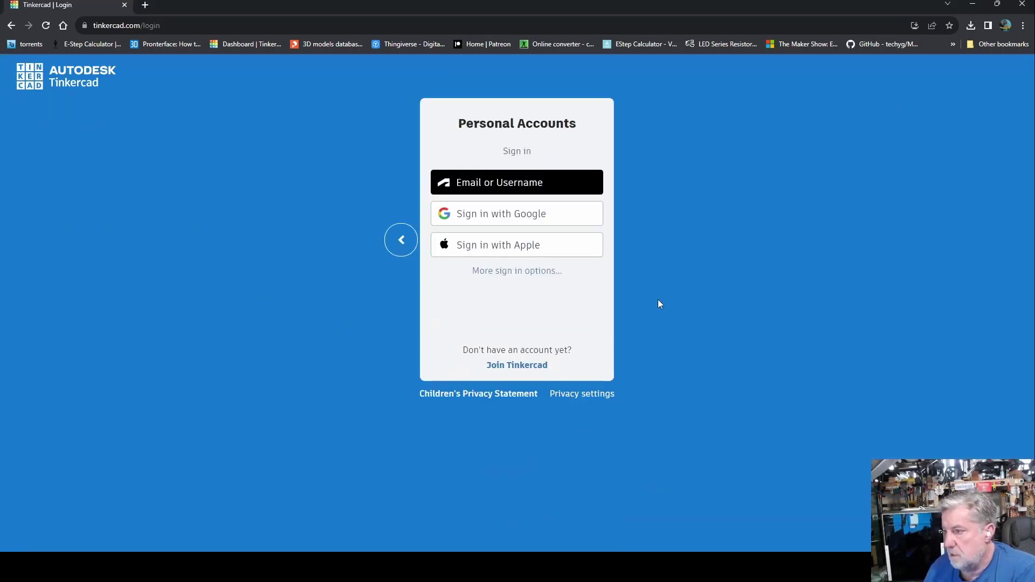
click(509, 215)
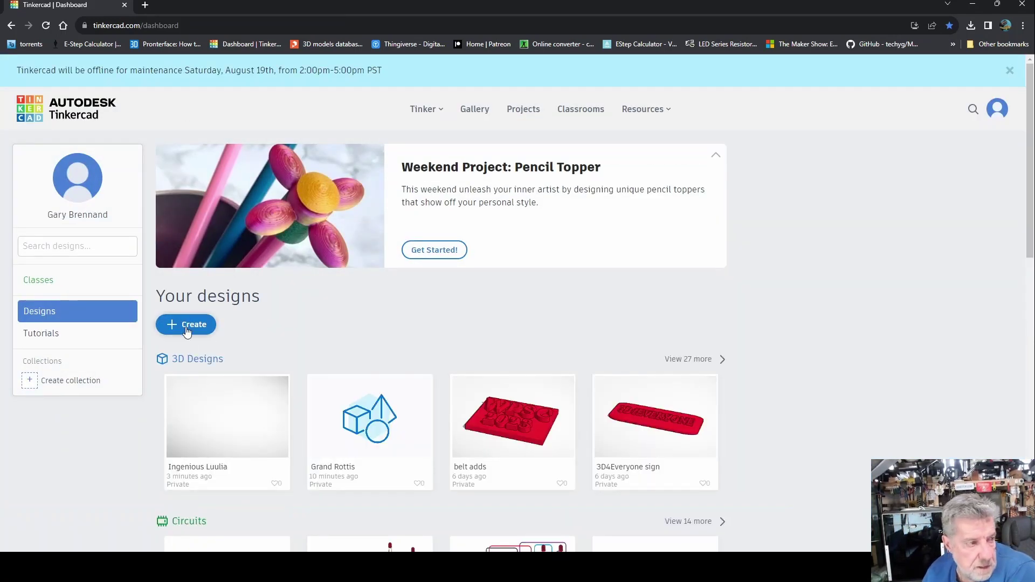
click(187, 331)
click(200, 362)
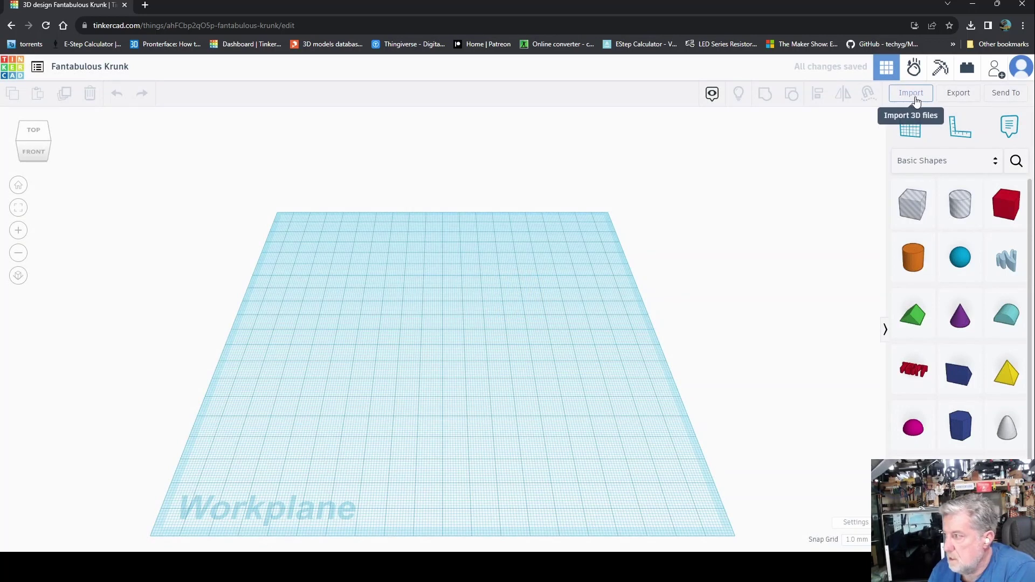
Import holder ptfe k1.stl in Millimeters at 100% scale.
click(909, 94)
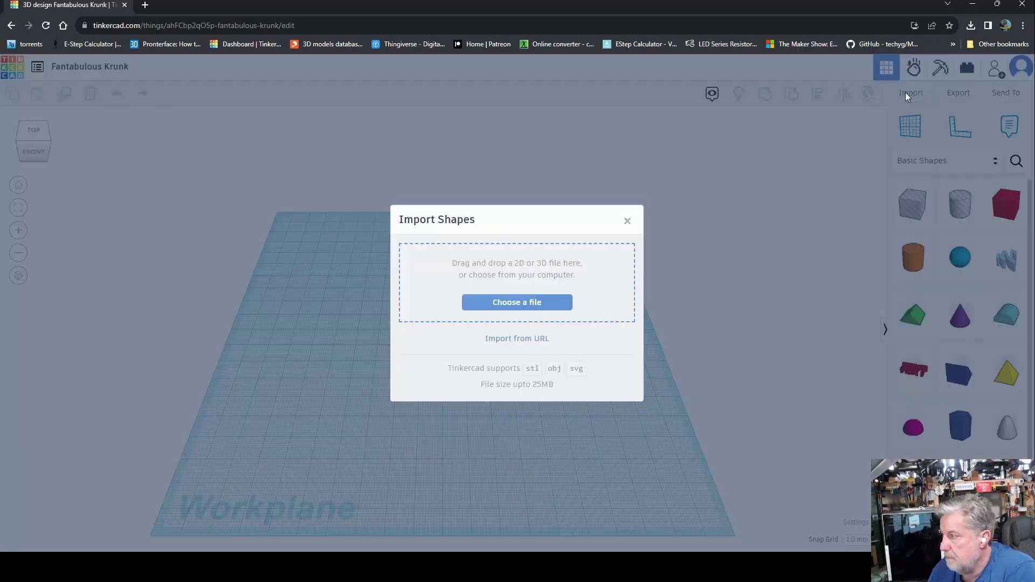
click(525, 304)
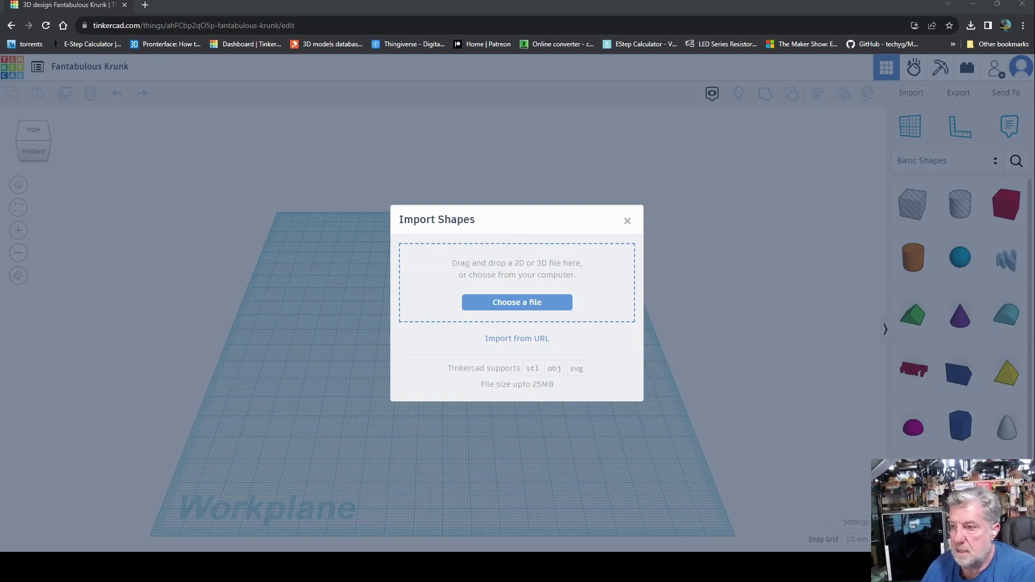
key(Return)
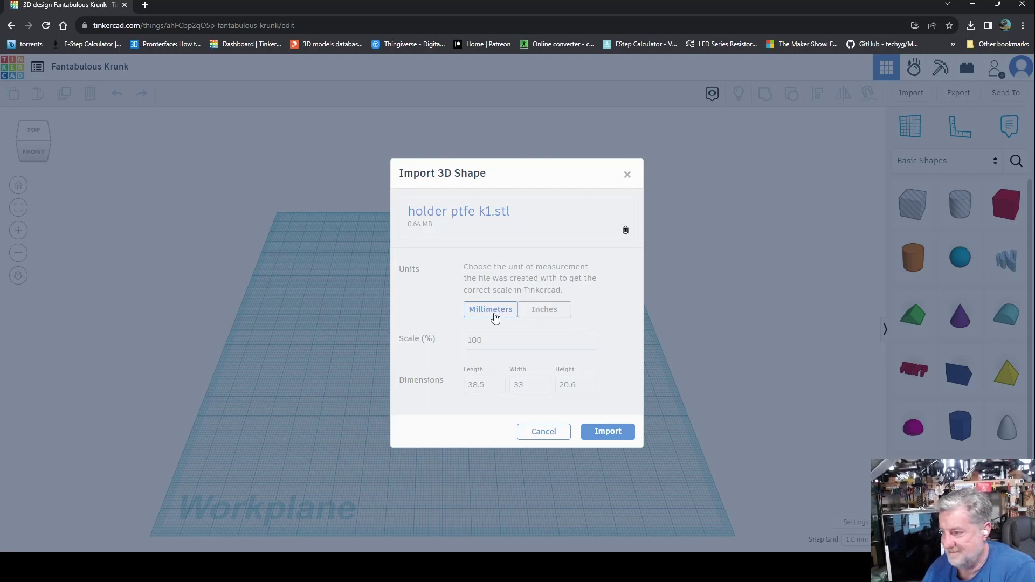
click(599, 434)
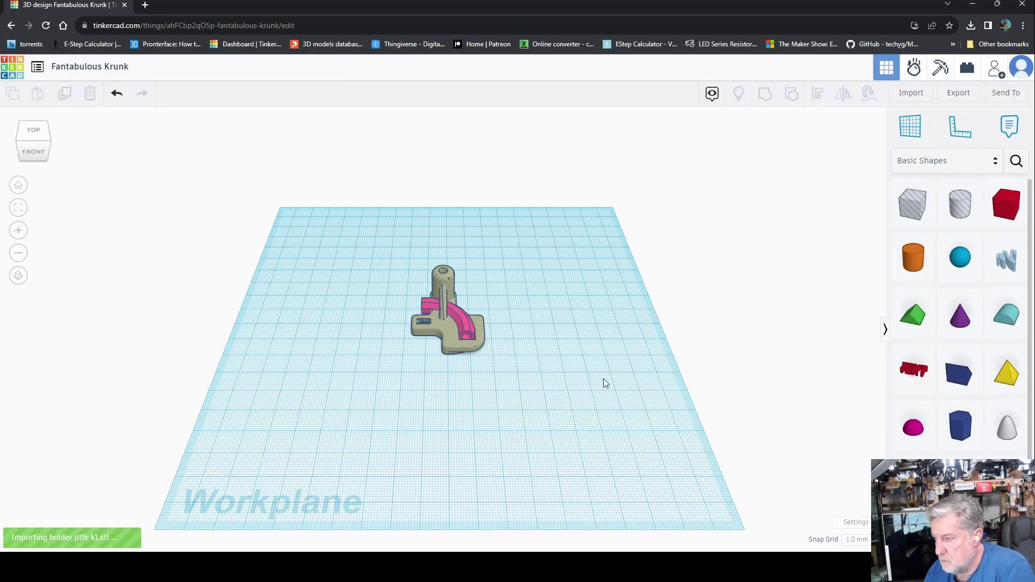
Nudge the pink curved tube to the right, clear of the holder.
click(473, 326)
key(Right)
key(Right)
key(Right)
key(Right)
key(Right)
key(Right)
key(Right)
key(Right)
key(Right)
key(Right)
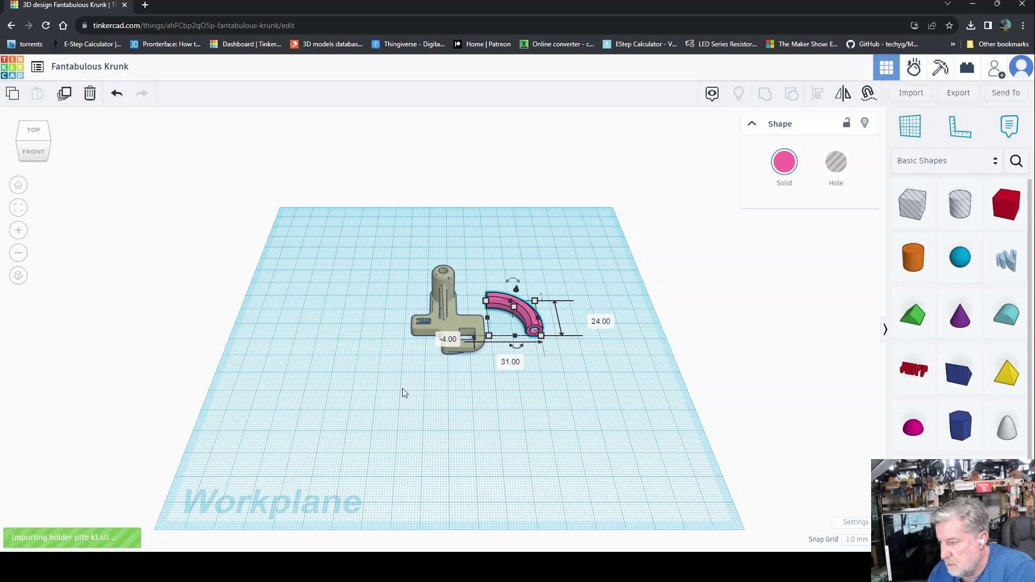
right_drag(331, 457, 624, 435)
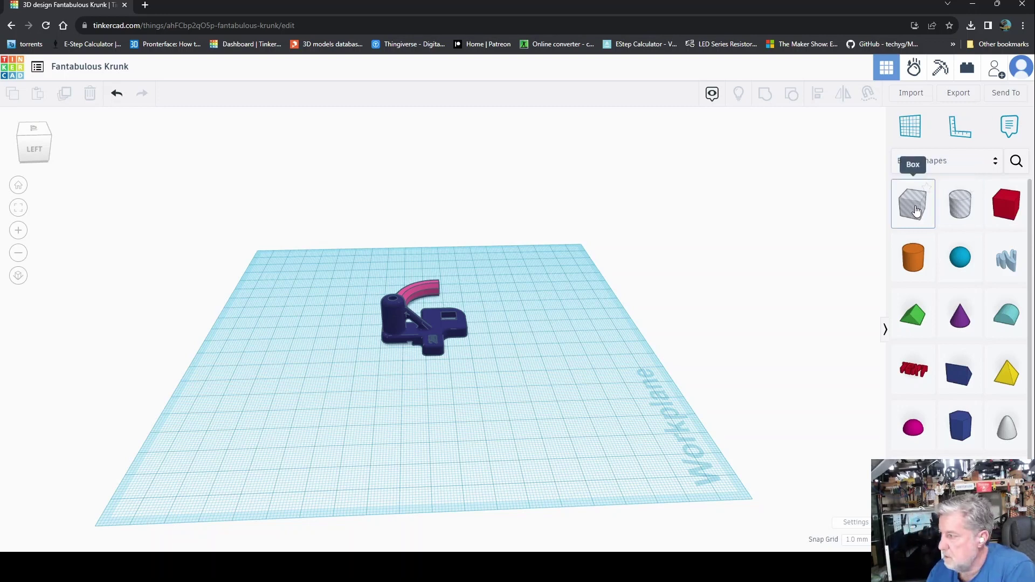
Place the workplane on the holder's flat top face and check it from two angles.
drag(915, 210, 911, 127)
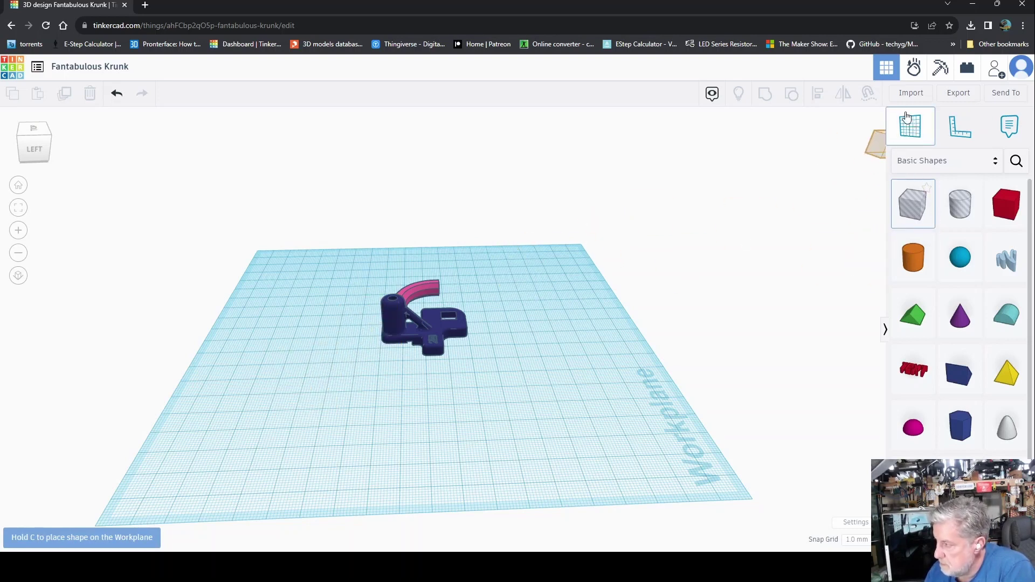
click(918, 134)
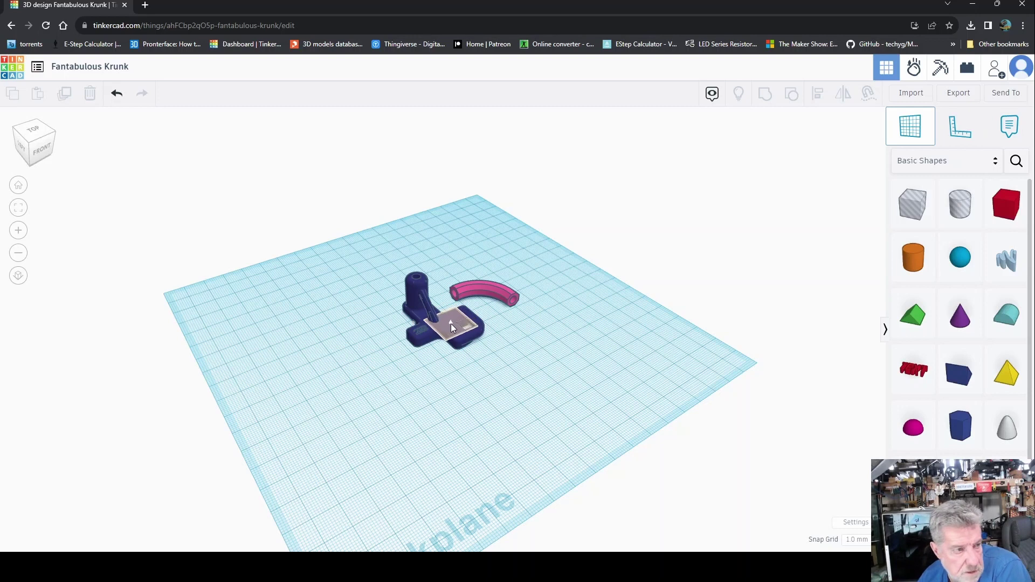
click(454, 325)
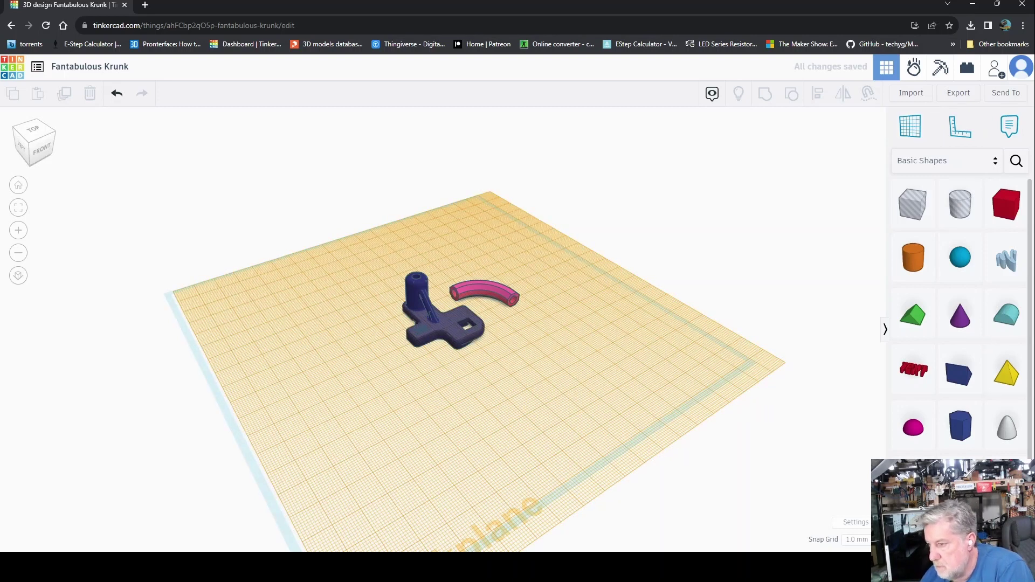
right_drag(856, 410, 346, 353)
right_drag(802, 219, 643, 277)
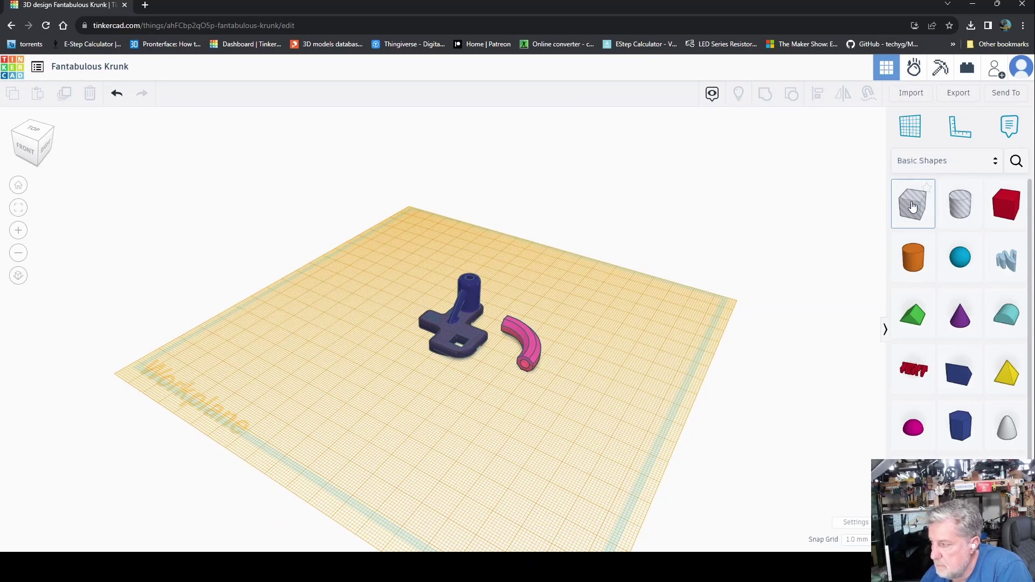
Drop a Box Hole onto the holder and widen it to about 26.79 mm over the post.
drag(912, 207, 448, 332)
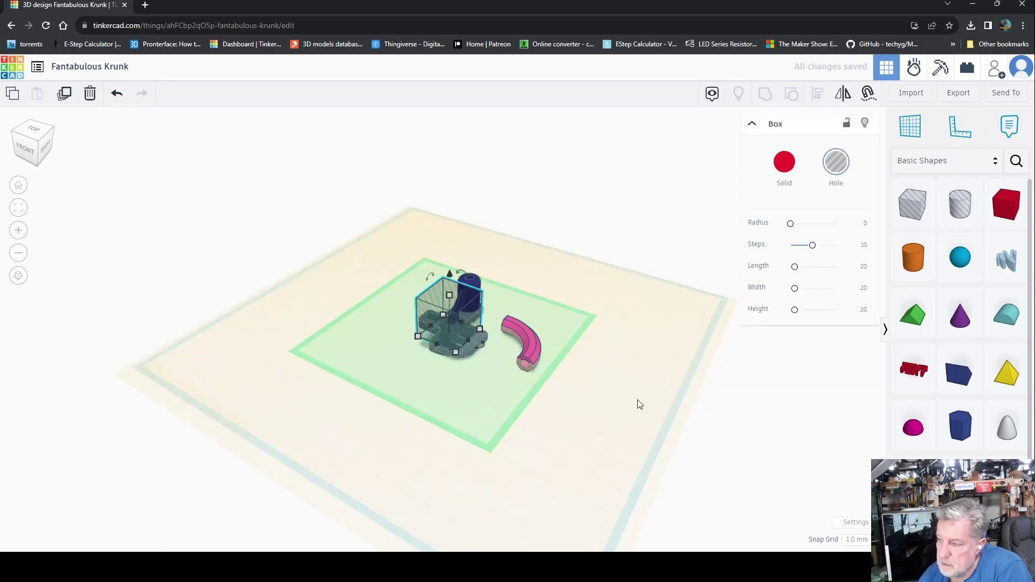
right_drag(640, 405, 496, 333)
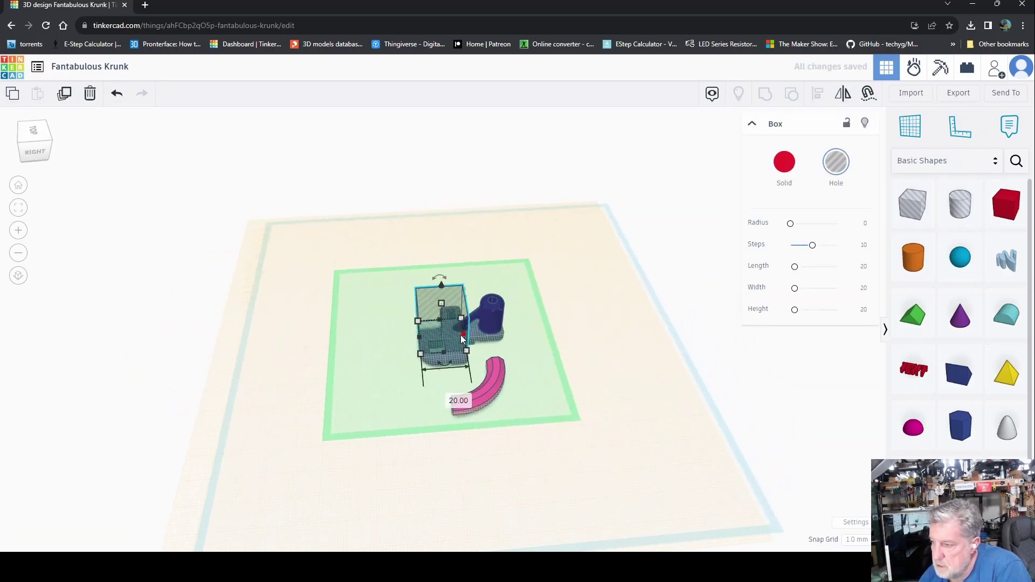
drag(463, 333, 516, 339)
right_drag(364, 380, 596, 397)
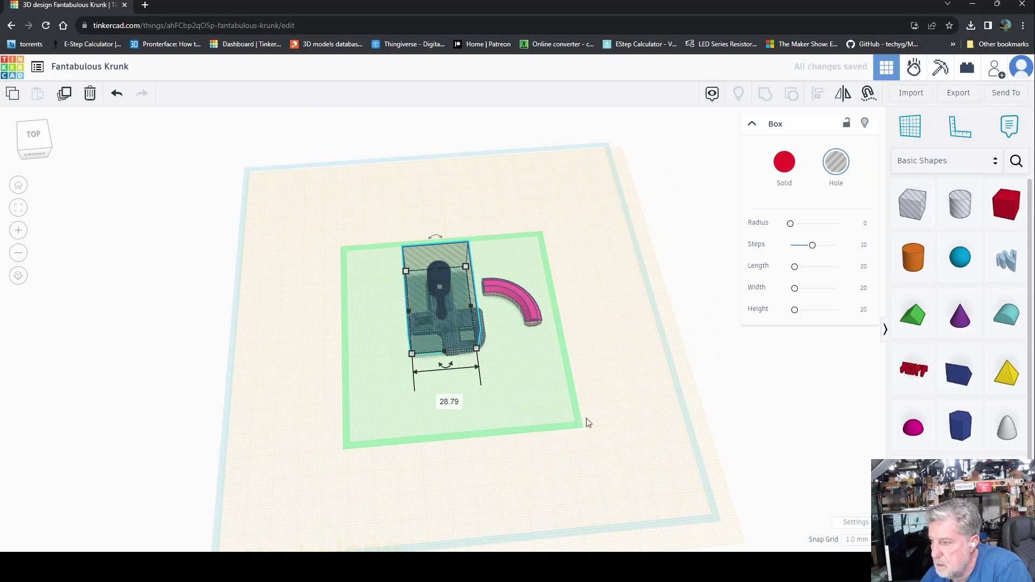
right_drag(579, 417, 318, 357)
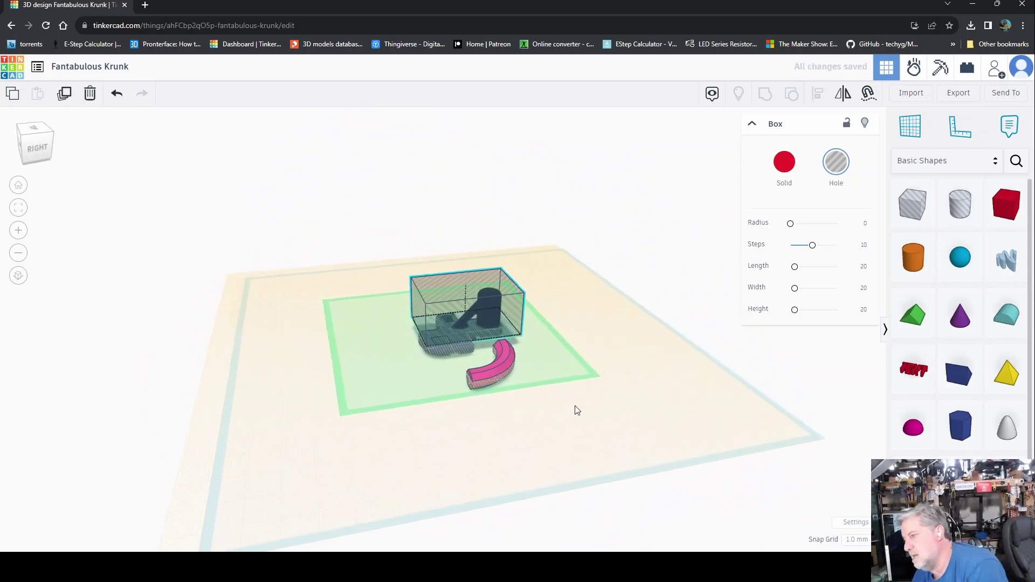
right_drag(552, 411, 691, 419)
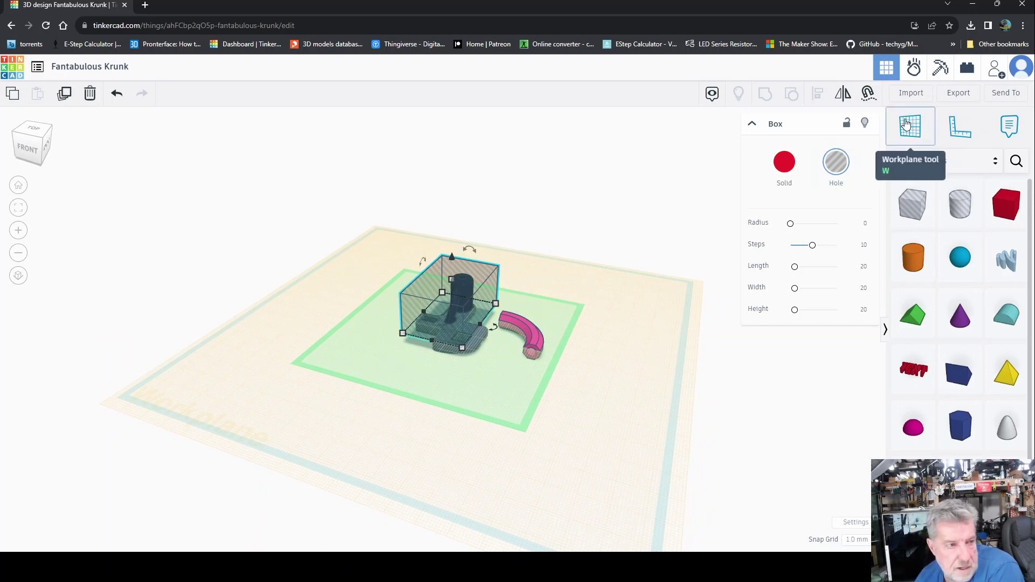
Return the workplane to the default grid.
click(672, 339)
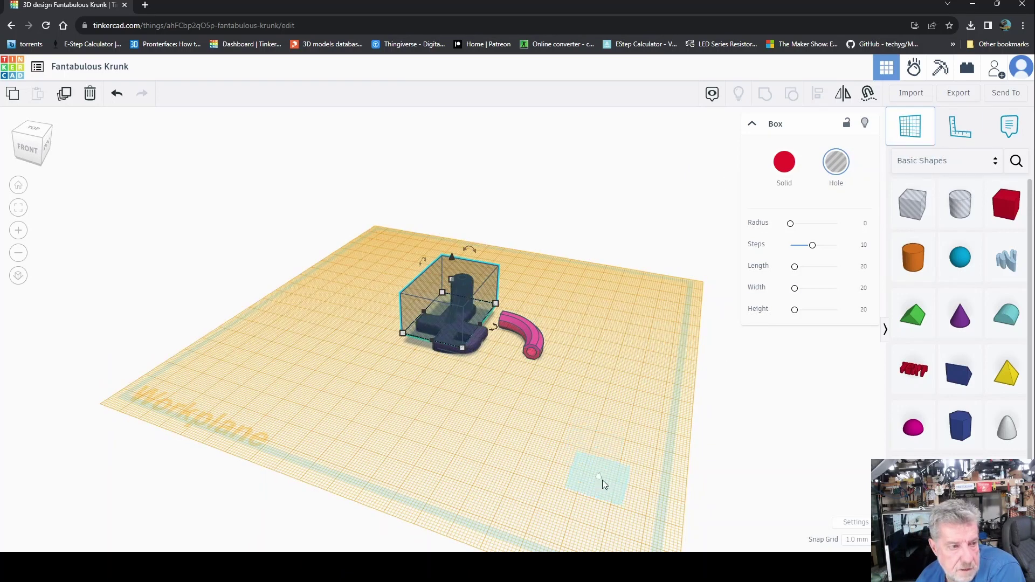
click(575, 477)
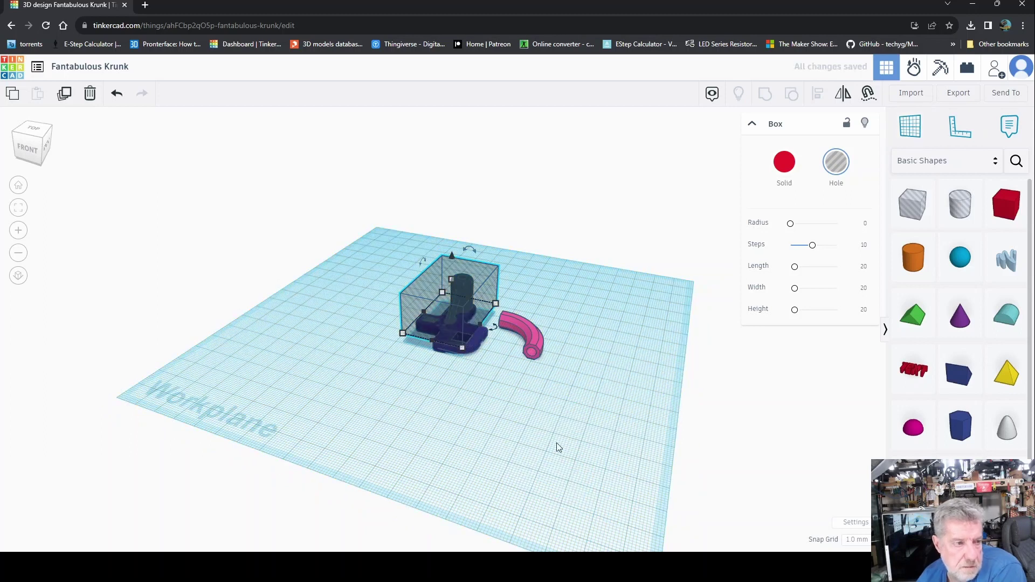
right_drag(492, 396, 447, 350)
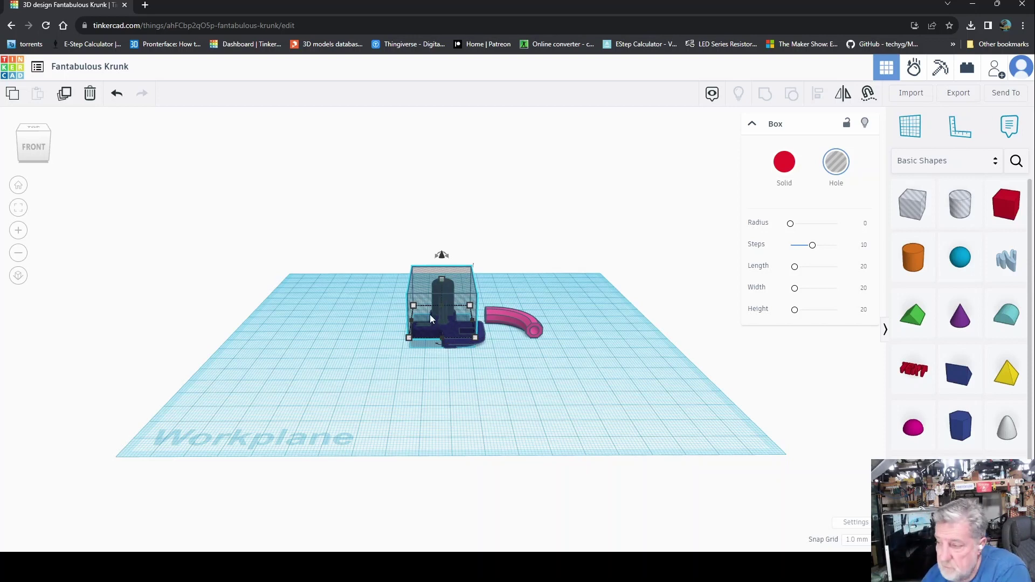
Group the holder with the box hole, cutting away the upright post.
drag(414, 313, 391, 254)
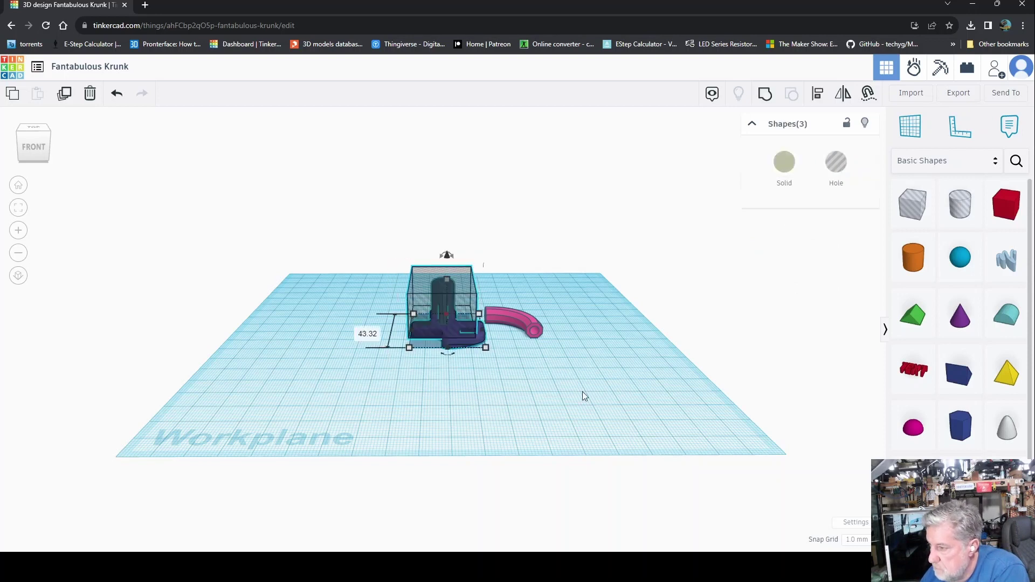
click(766, 99)
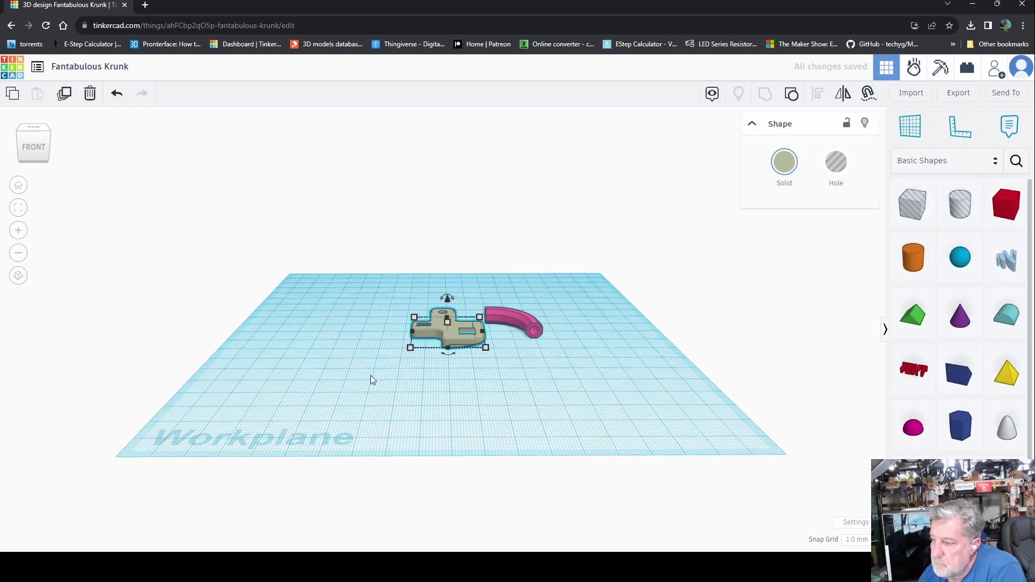
right_drag(370, 381, 664, 472)
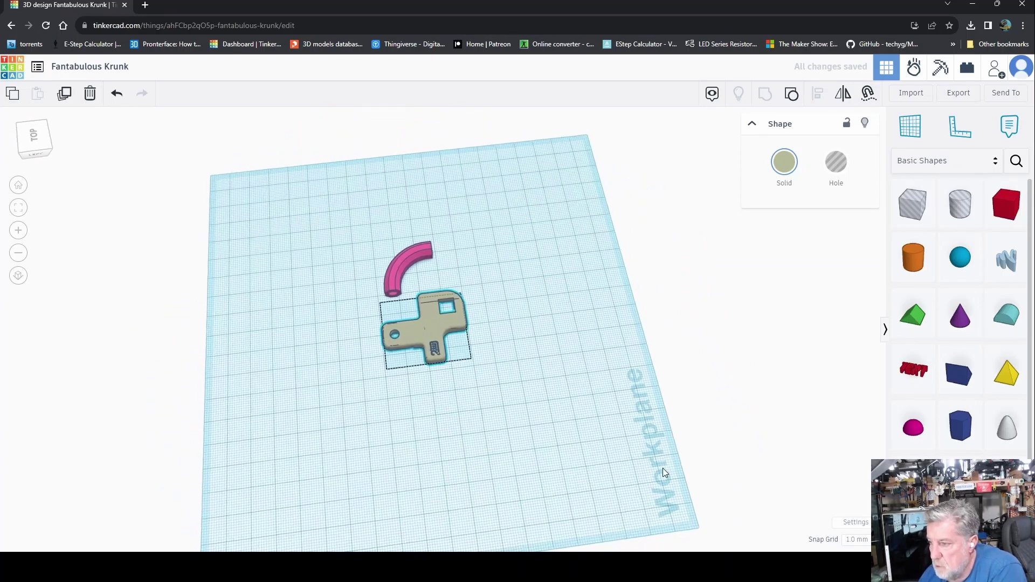
Give the pink tube a first rotation, then clear the selection.
right_drag(548, 422, 435, 290)
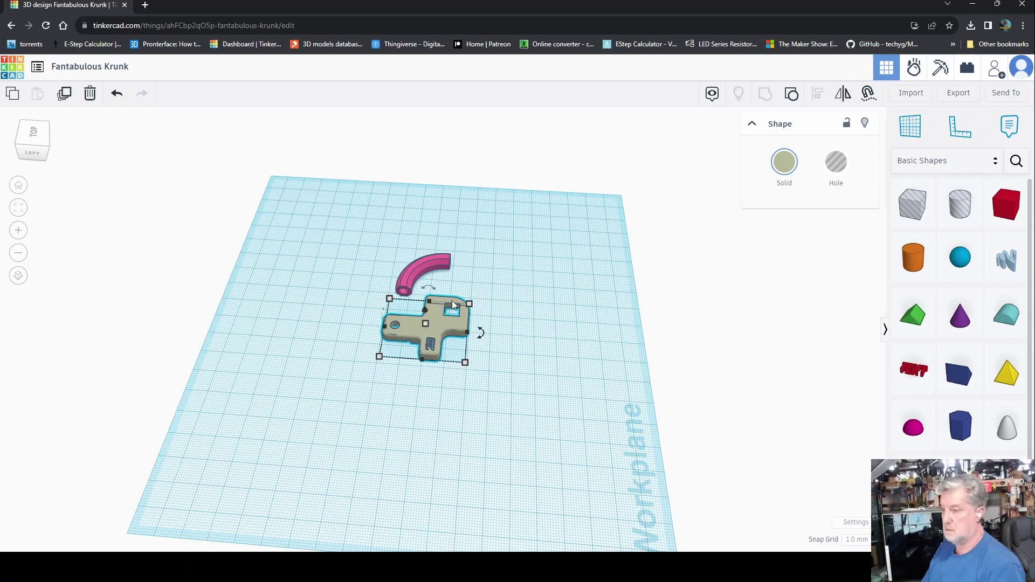
click(428, 273)
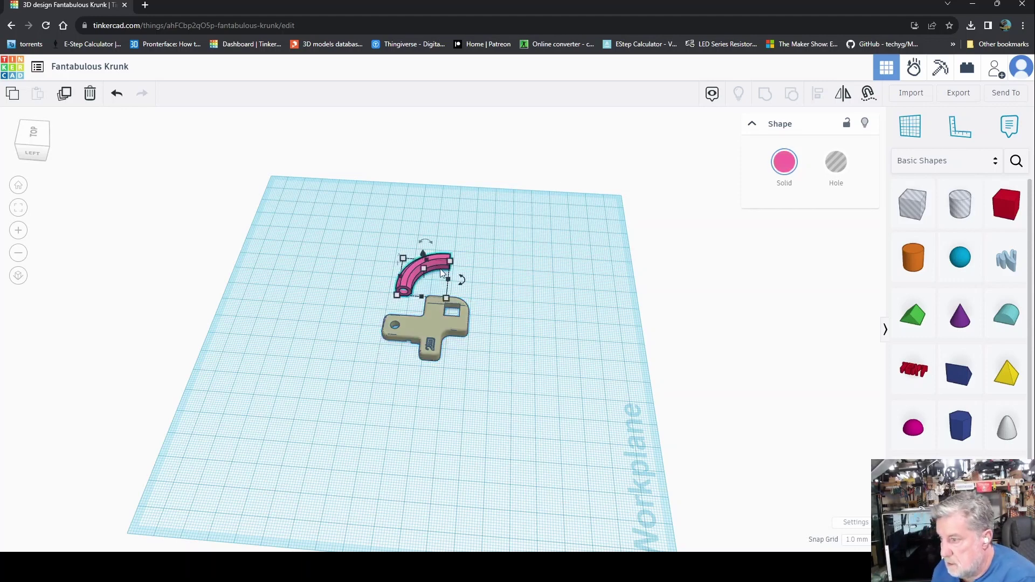
right_drag(520, 290, 306, 250)
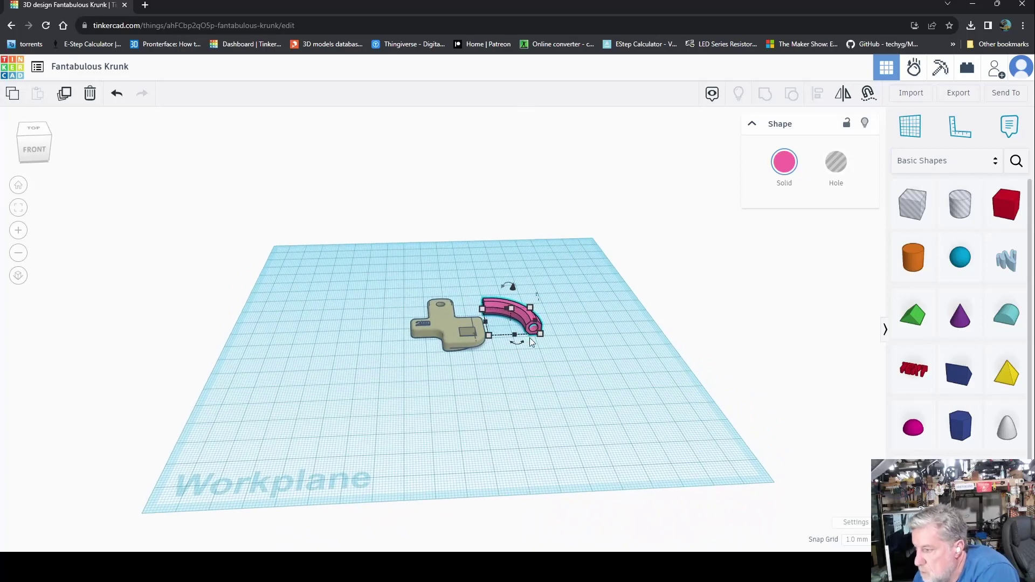
mouse_move(541, 344)
right_down()
mouse_move(554, 380)
mouse_move(554, 353)
right_up()
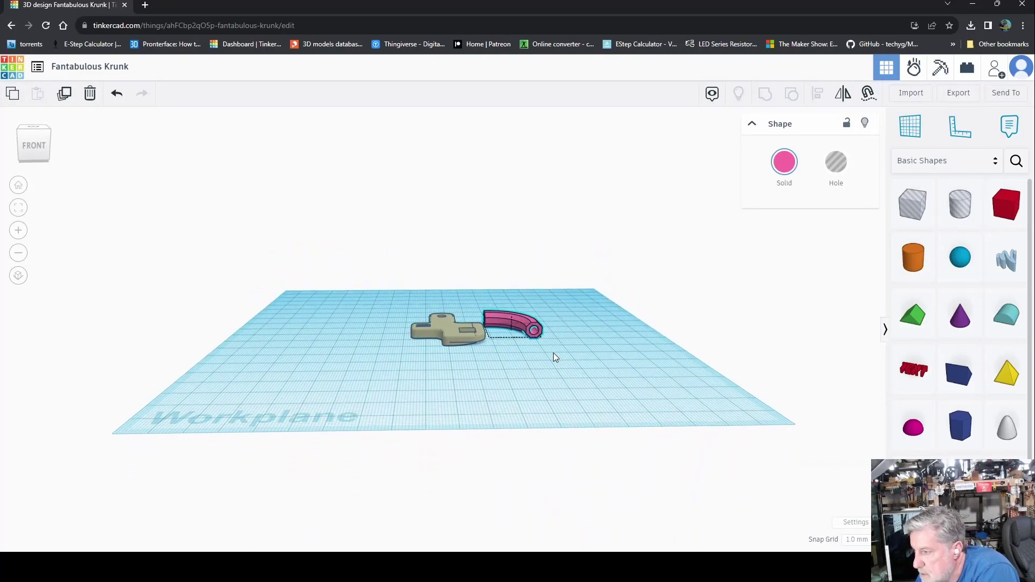
drag(511, 295, 500, 296)
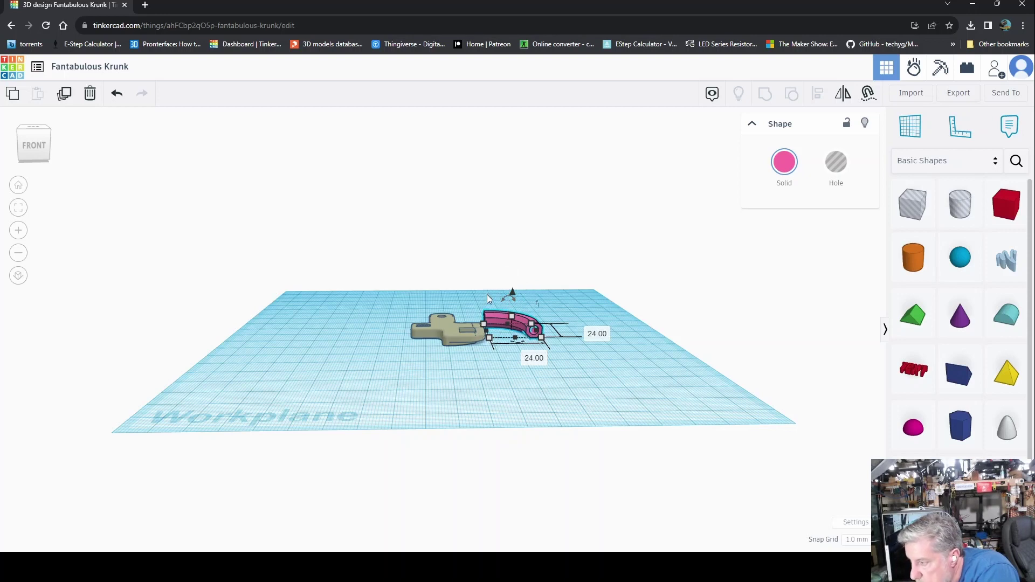
drag(467, 369, 573, 385)
Rotate the tube 90°, then -90° on the other axis, so it stands upright.
right_drag(426, 397, 419, 283)
click(413, 314)
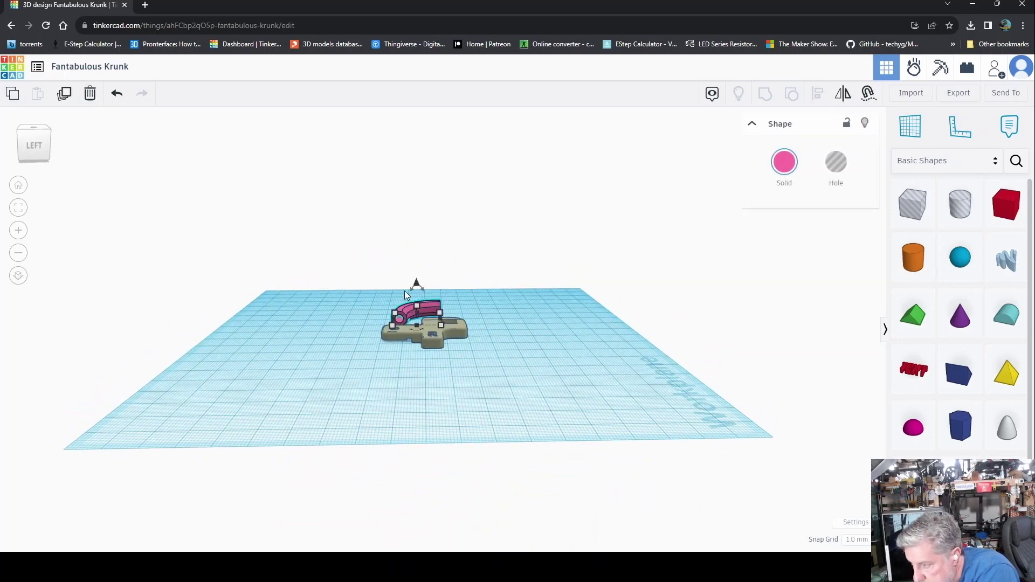
mouse_move(409, 290)
mouse_down()
mouse_move(418, 293)
mouse_move(409, 292)
mouse_up()
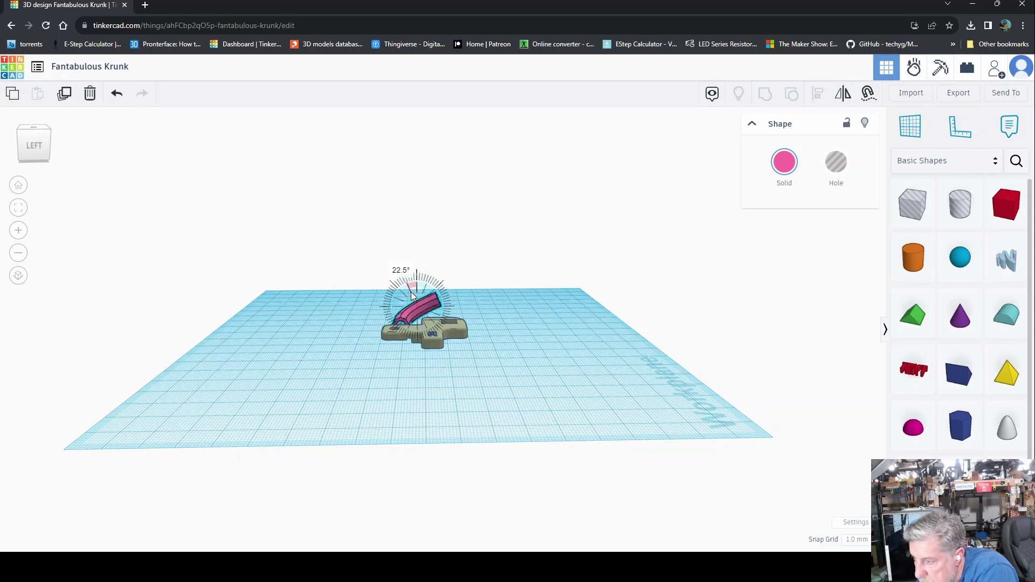
drag(417, 281, 397, 309)
right_drag(512, 377, 213, 370)
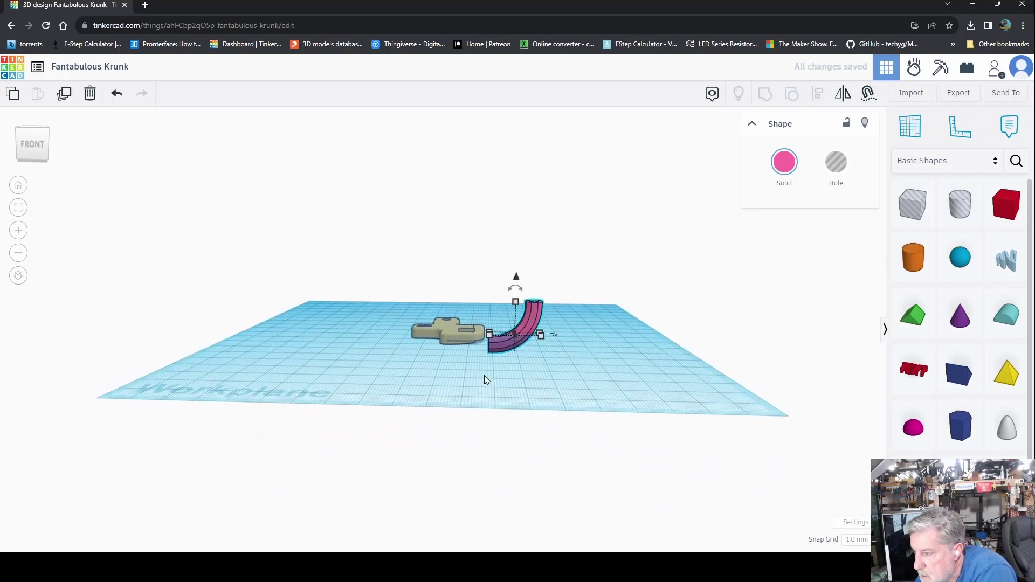
drag(515, 288, 453, 327)
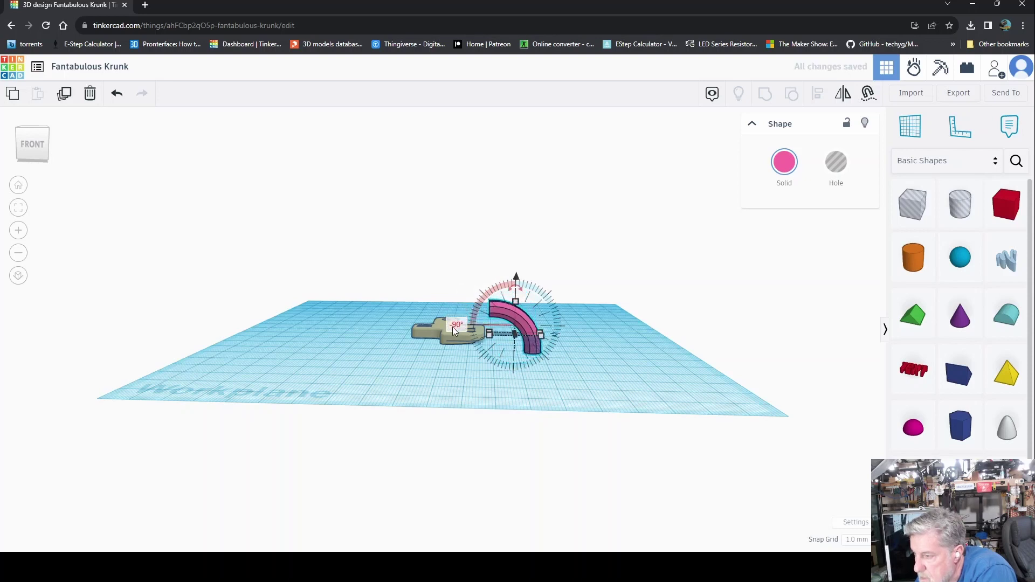
click(582, 368)
right_drag(587, 376, 594, 329)
Lift the pink tube off the workplane and slide it left onto the holder.
click(524, 326)
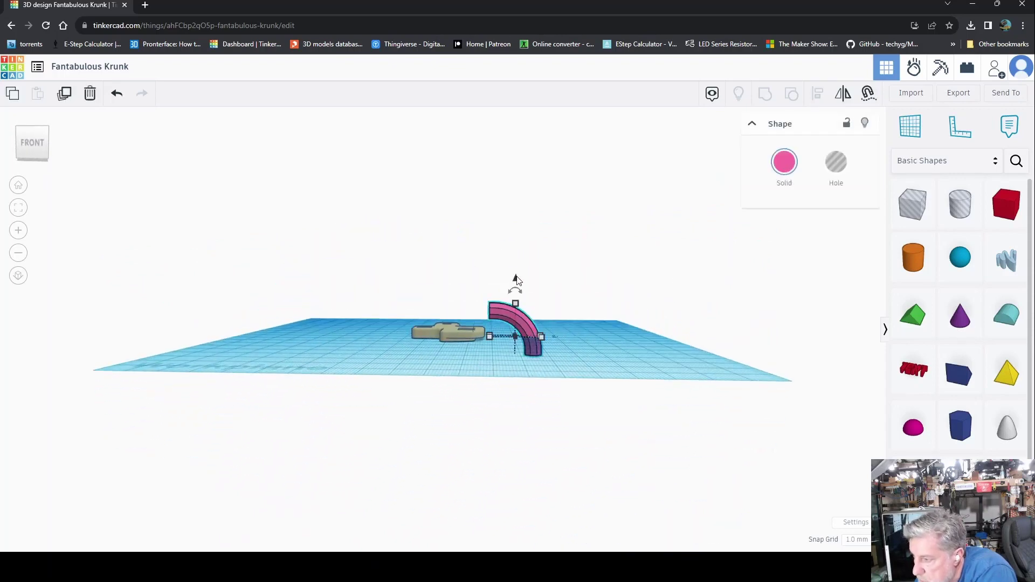
drag(516, 279, 516, 245)
right_drag(490, 365, 763, 375)
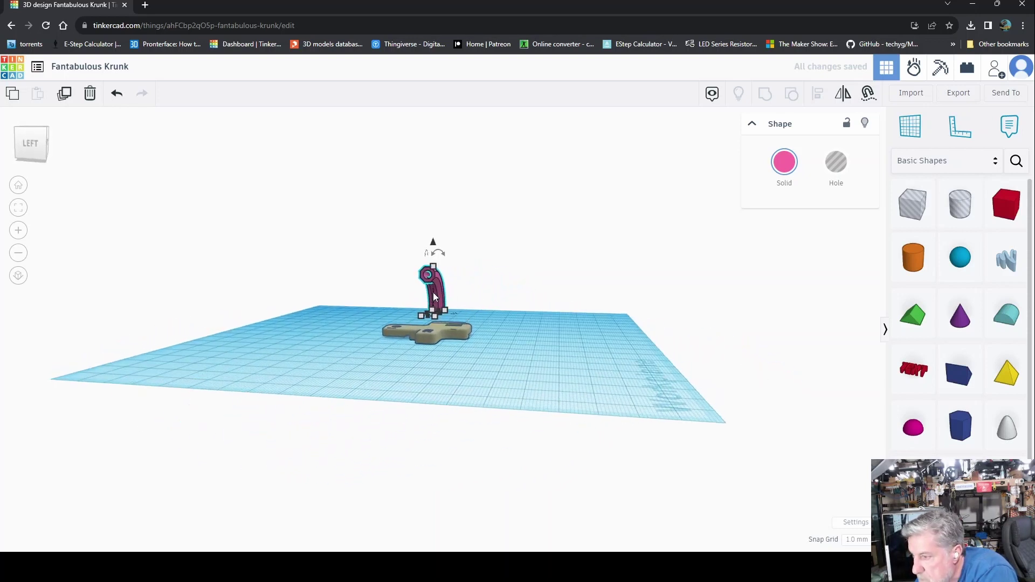
drag(436, 296, 397, 302)
right_drag(398, 381, 724, 286)
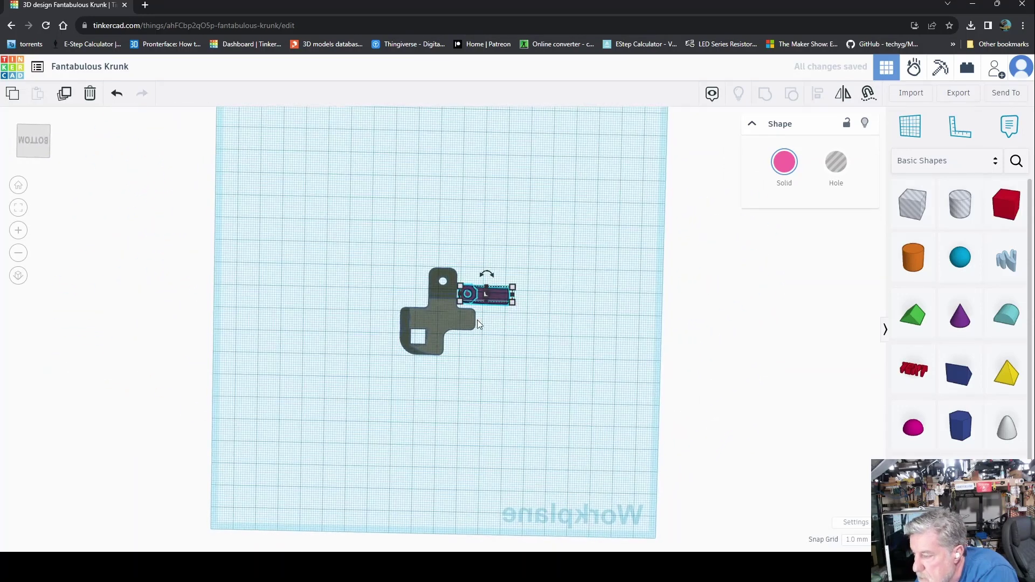
Viewing from below, move the pink tube over the holder's round hole.
right_drag(372, 215, 372, 261)
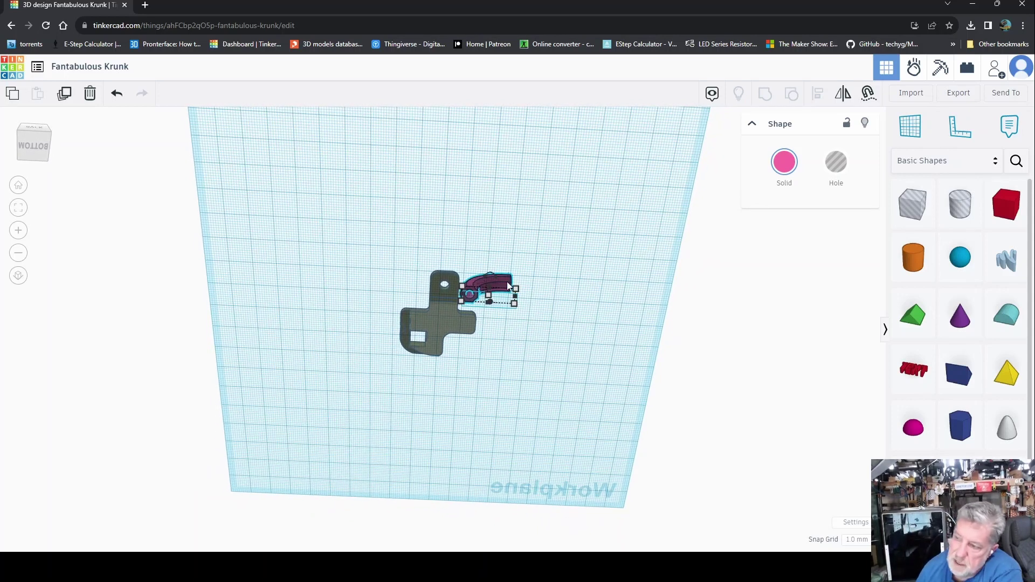
right_drag(502, 238, 505, 193)
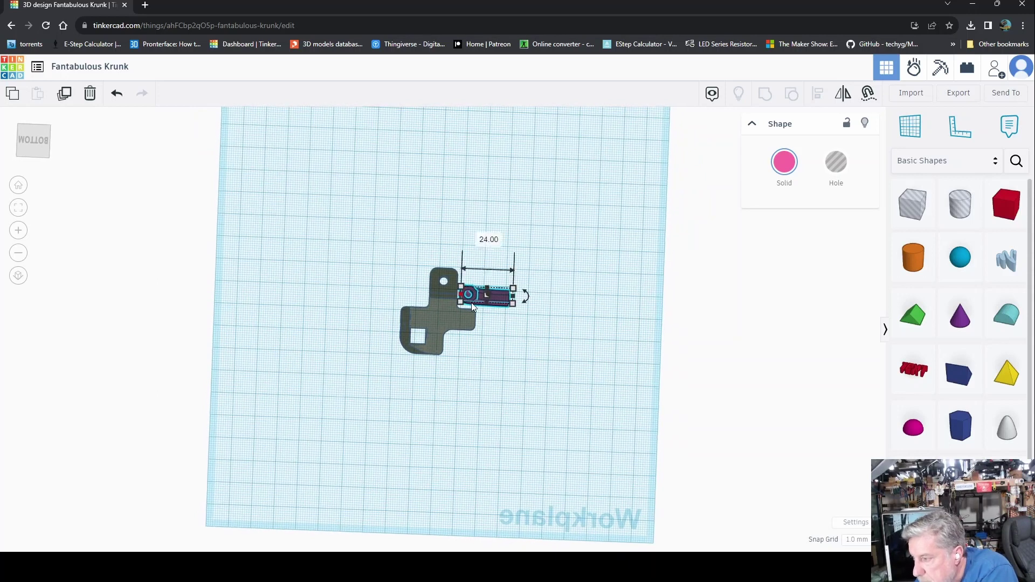
drag(493, 297, 469, 291)
scroll(467, 296, up, 5)
scroll(469, 301, up, 5)
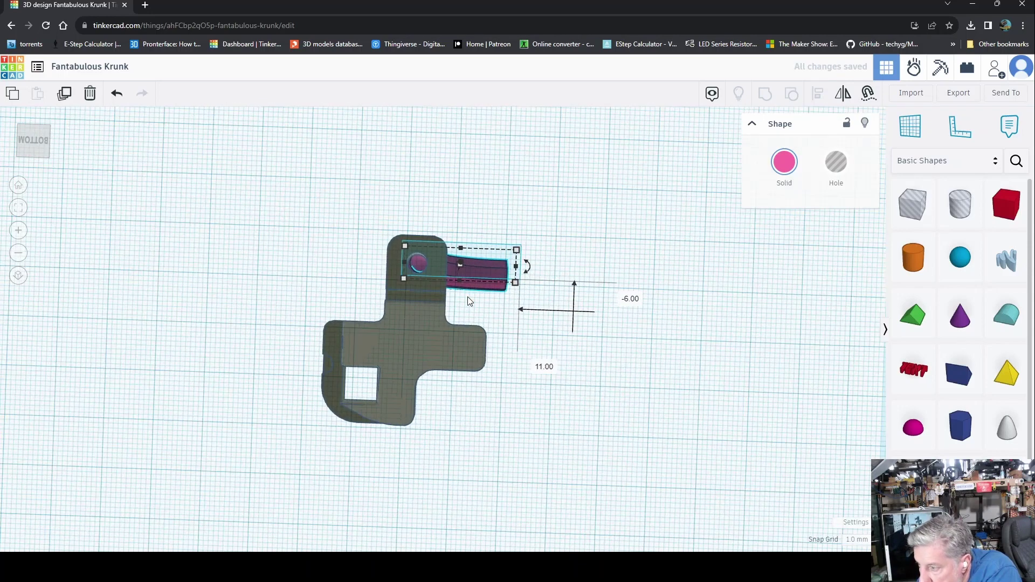
right_drag(405, 321, 485, 302)
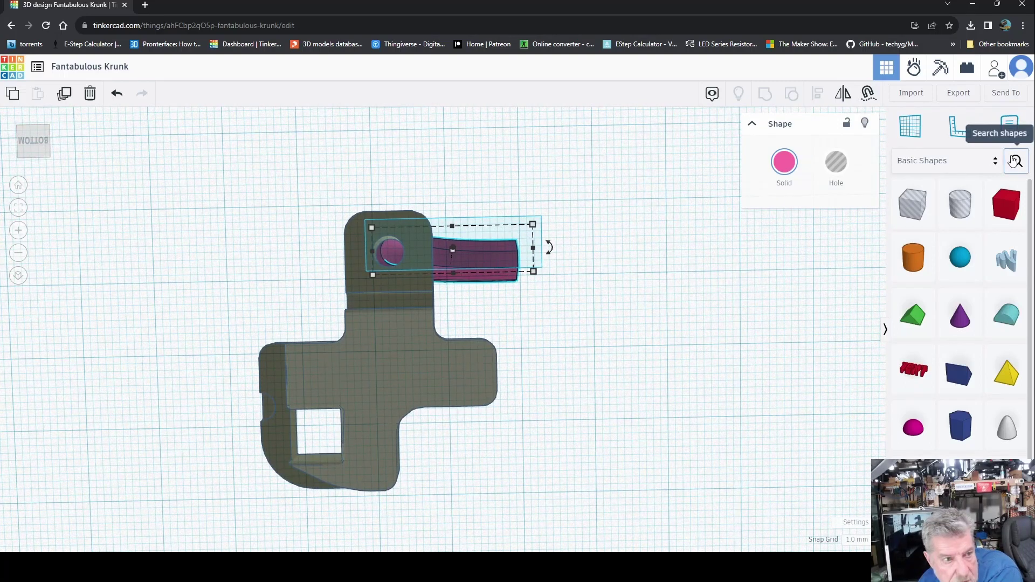
Fine-tune the tube's position over the hole and lower it 1 mm.
drag(387, 254, 384, 260)
right_drag(547, 332, 550, 472)
drag(438, 136, 439, 168)
right_drag(585, 478, 676, 329)
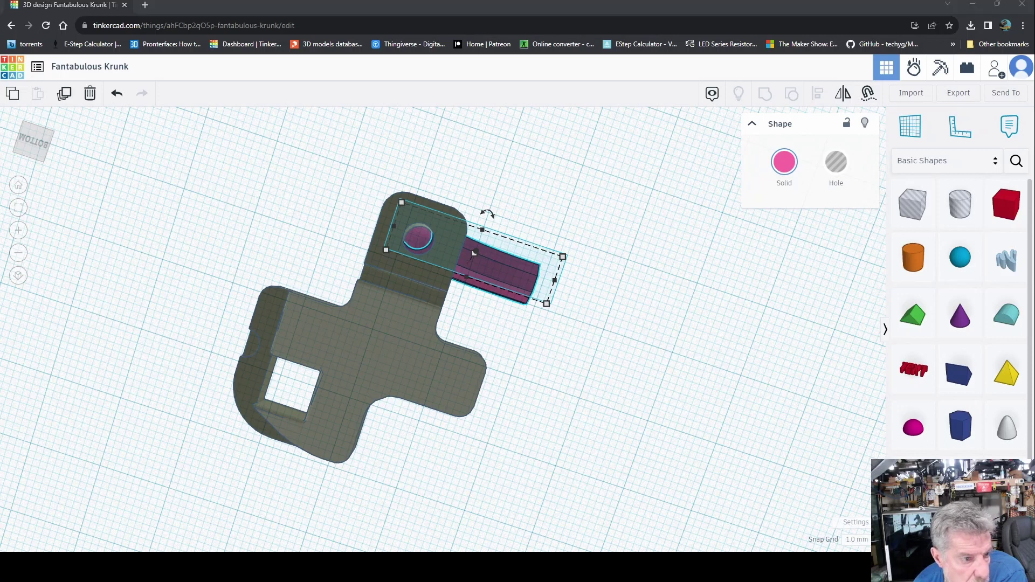
Set the snap grid to 0.25 mm and nudge the tube over the hole.
scroll(960, 378, down, 3)
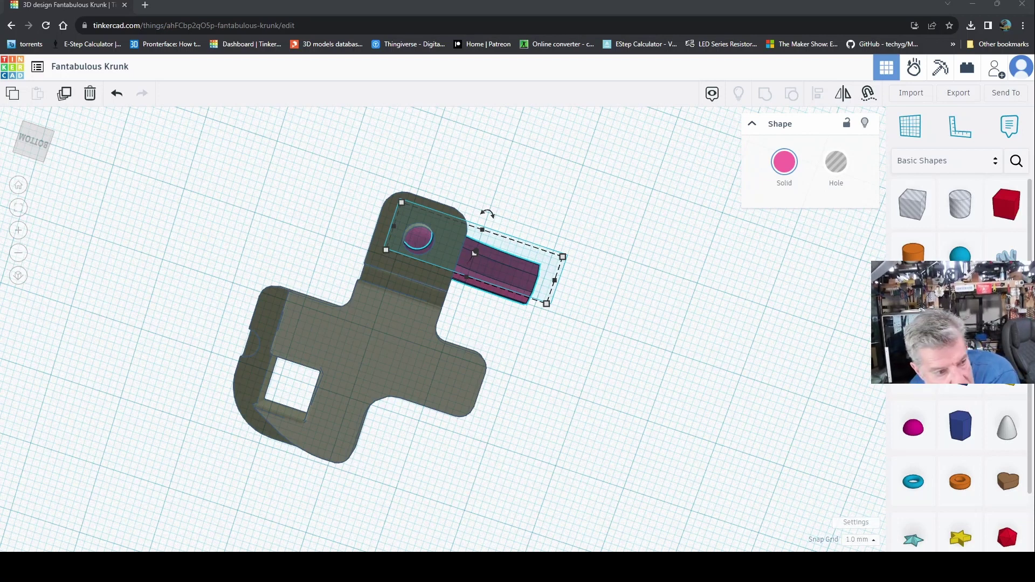
click(873, 542)
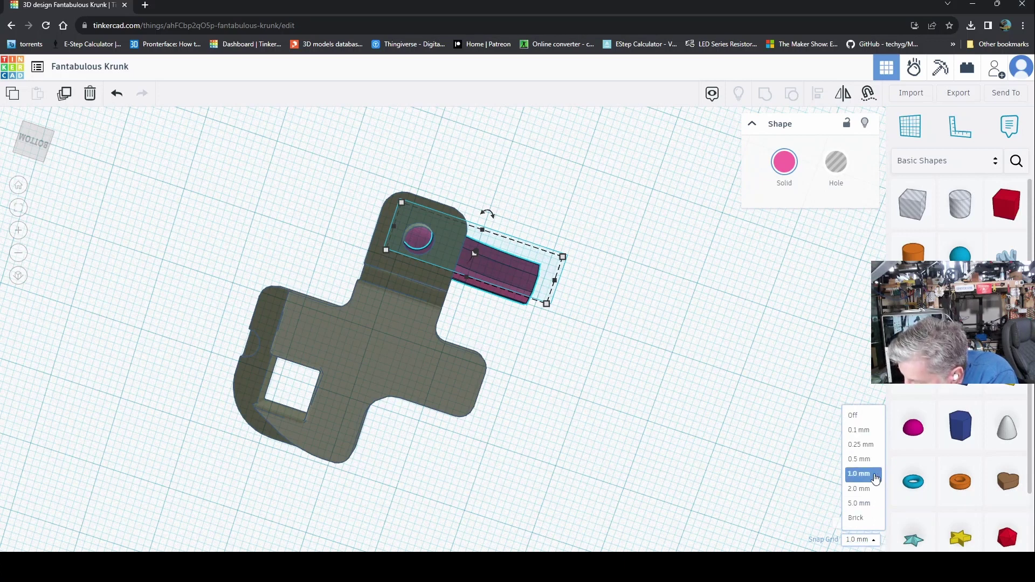
click(868, 454)
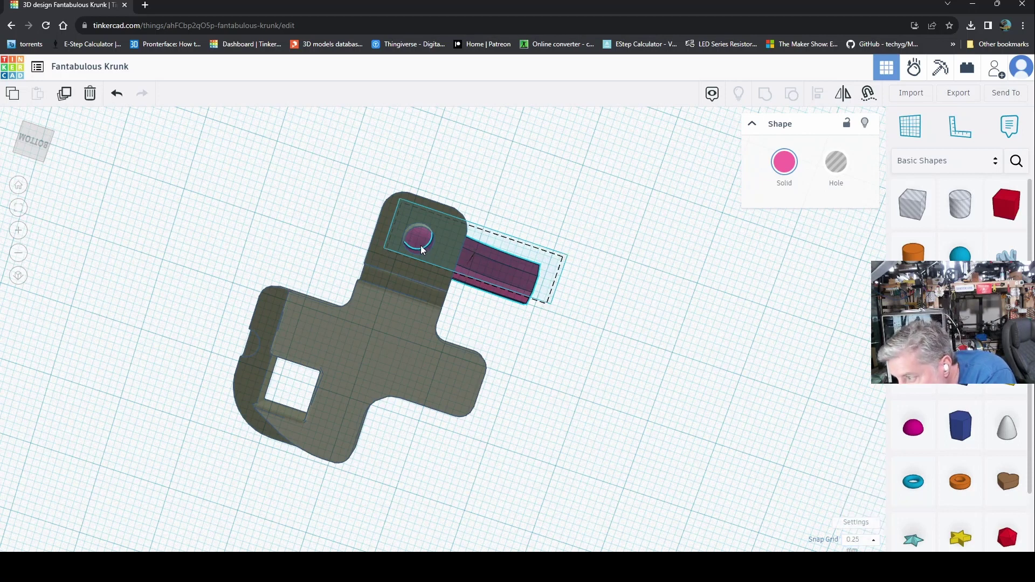
drag(420, 244, 421, 248)
right_drag(448, 335, 403, 297)
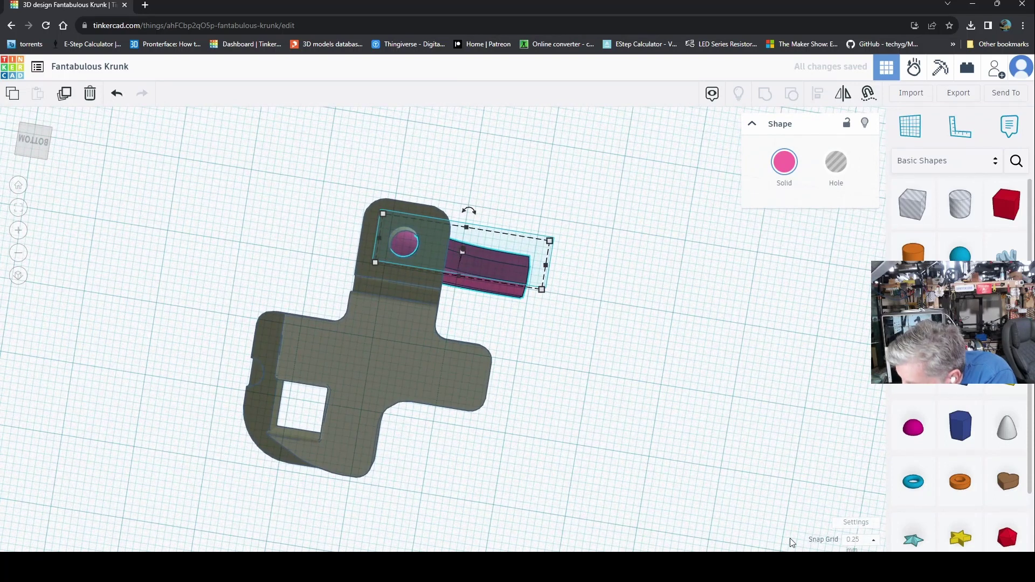
Switch the snap grid to 0.1 mm and nudge the tube to centre it.
click(862, 539)
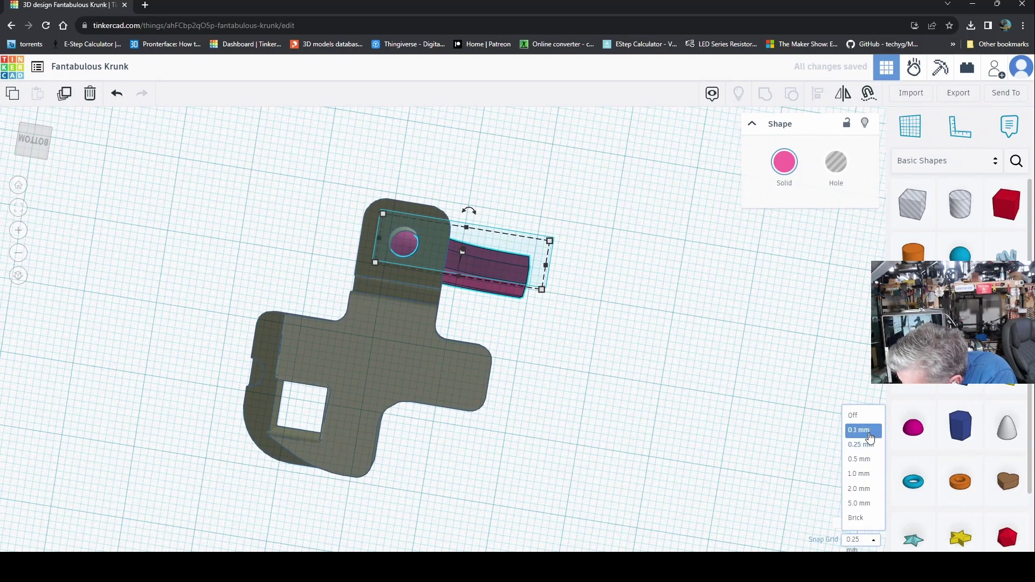
click(868, 431)
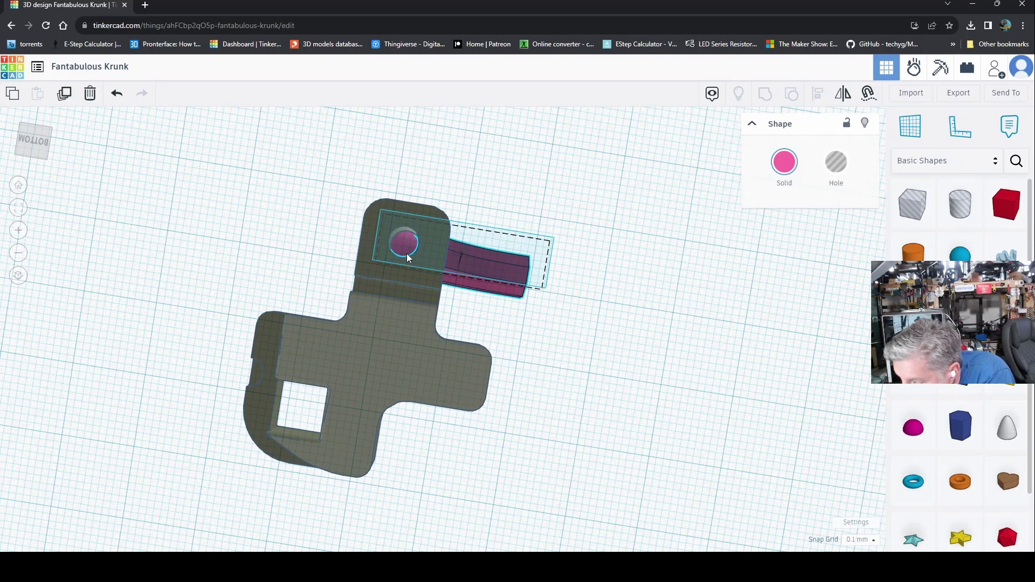
drag(408, 255, 406, 254)
right_drag(399, 322, 192, 474)
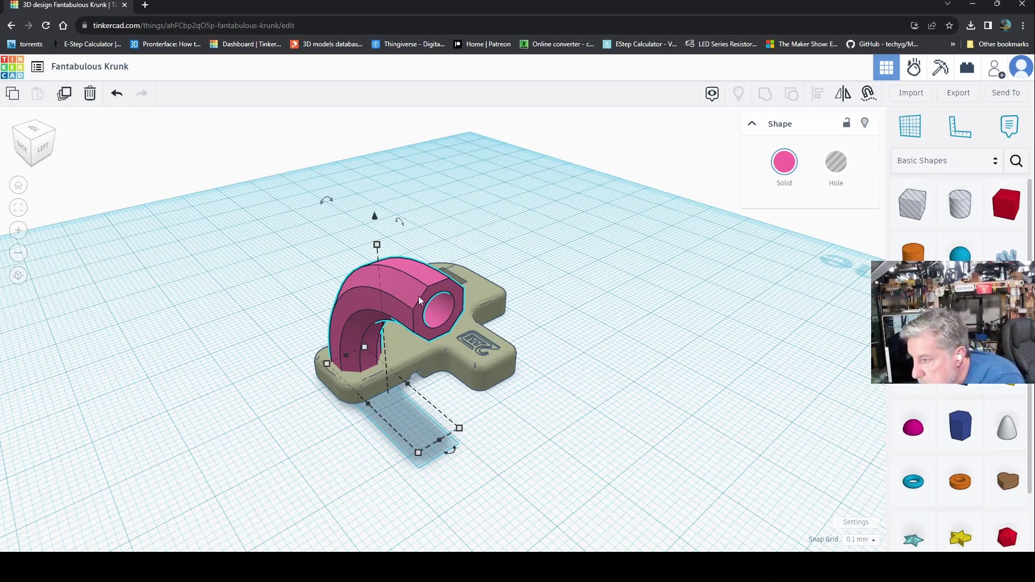
Rotate the curved pink tube to about 27° so its curve sweeps diagonally.
right_drag(677, 468, 539, 437)
drag(375, 439, 435, 437)
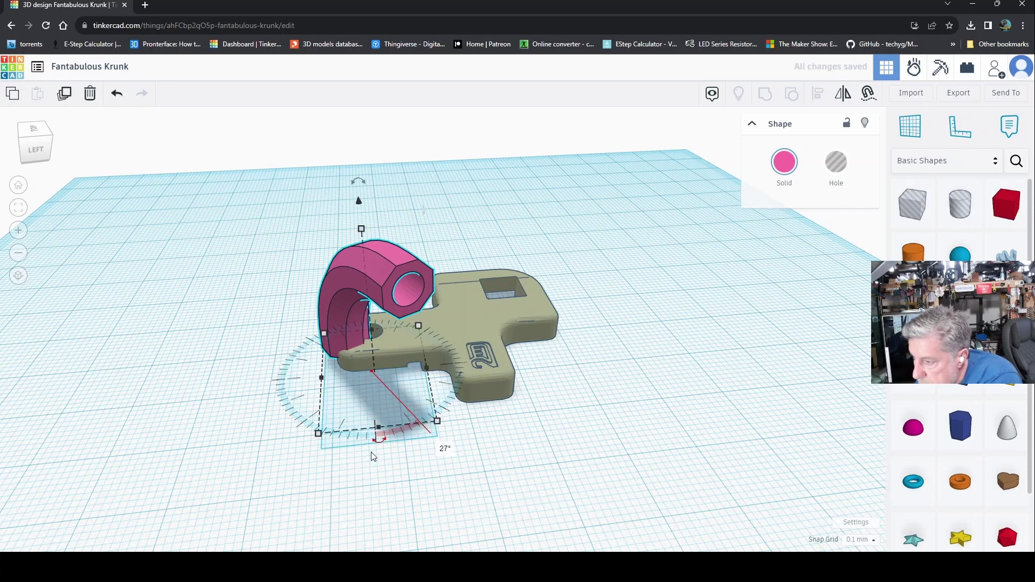
right_drag(406, 486, 381, 327)
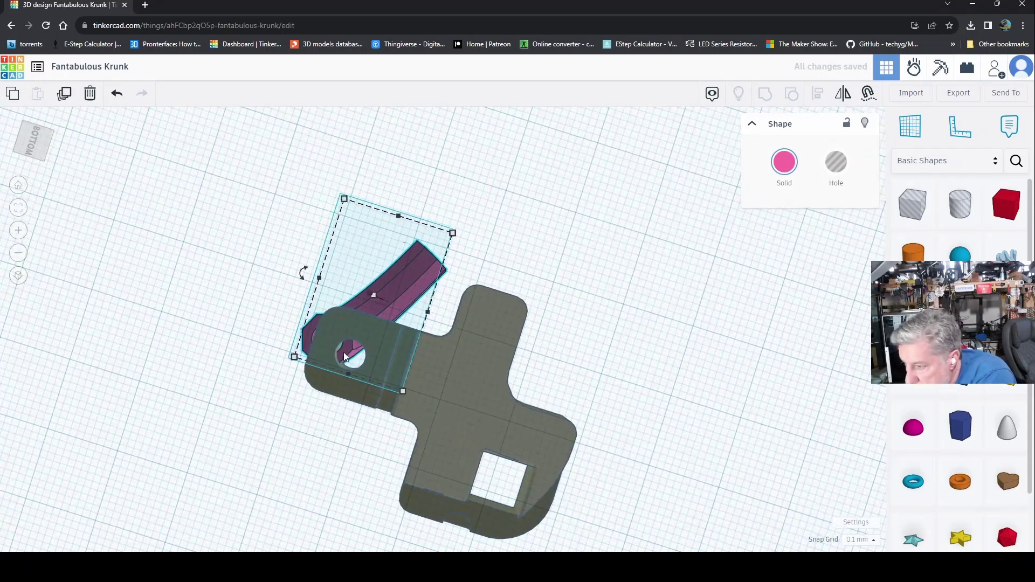
Move the angled tube back over the holder's hole and nudge it into alignment.
drag(346, 357, 367, 368)
right_drag(338, 435, 438, 270)
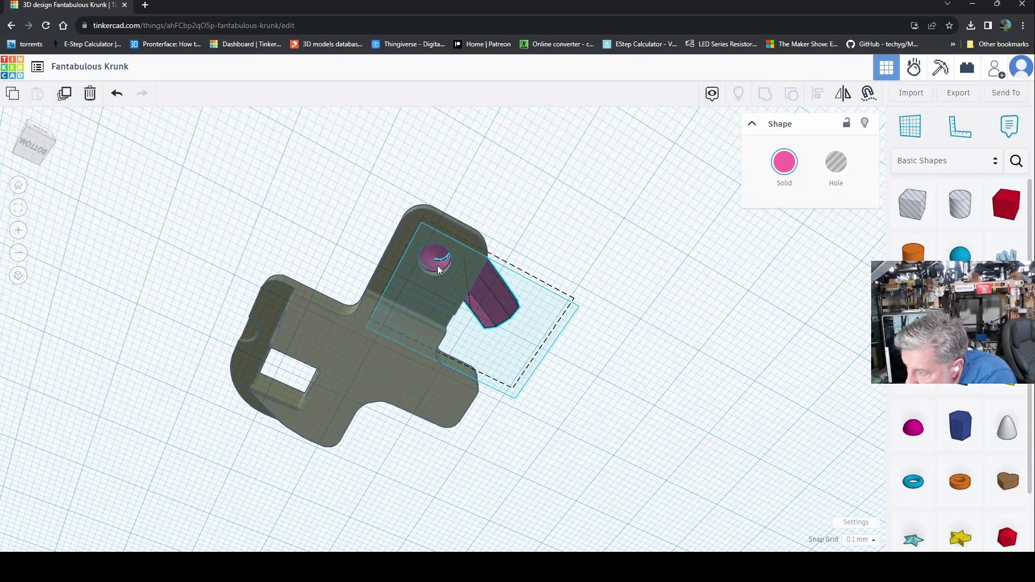
click(438, 267)
drag(438, 267, 436, 267)
right_drag(435, 266, 302, 305)
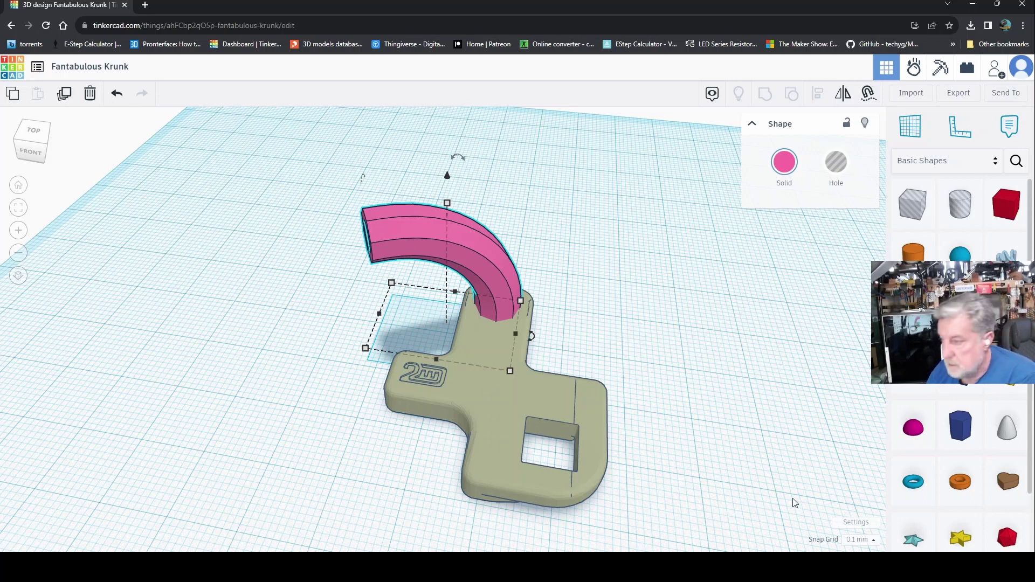
Lower the curved pink pipe to elevation -1.20, then further to -1.40.
right_drag(627, 452, 616, 422)
right_drag(455, 228, 452, 248)
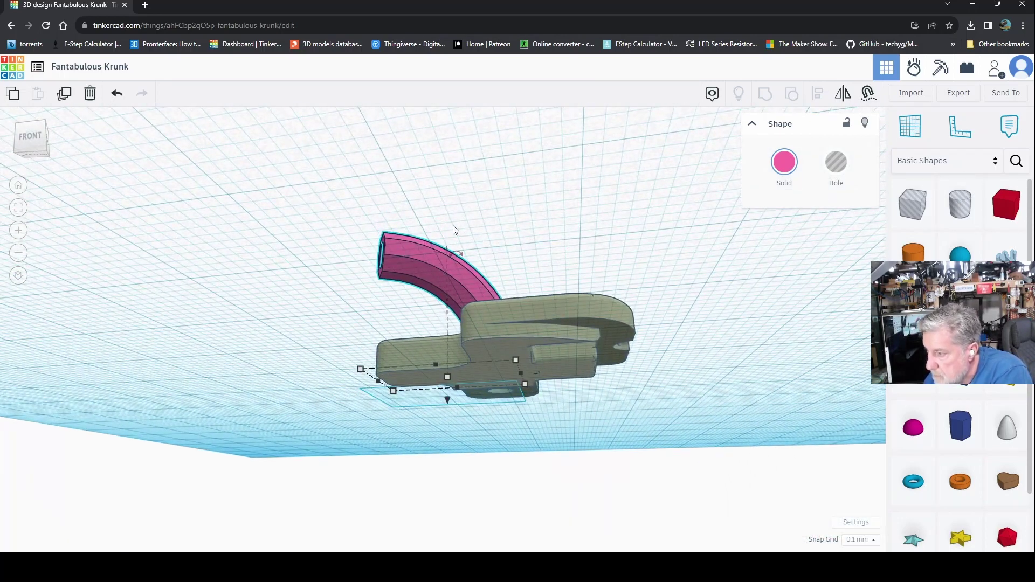
drag(599, 458, 606, 485)
right_drag(605, 485, 371, 233)
click(407, 238)
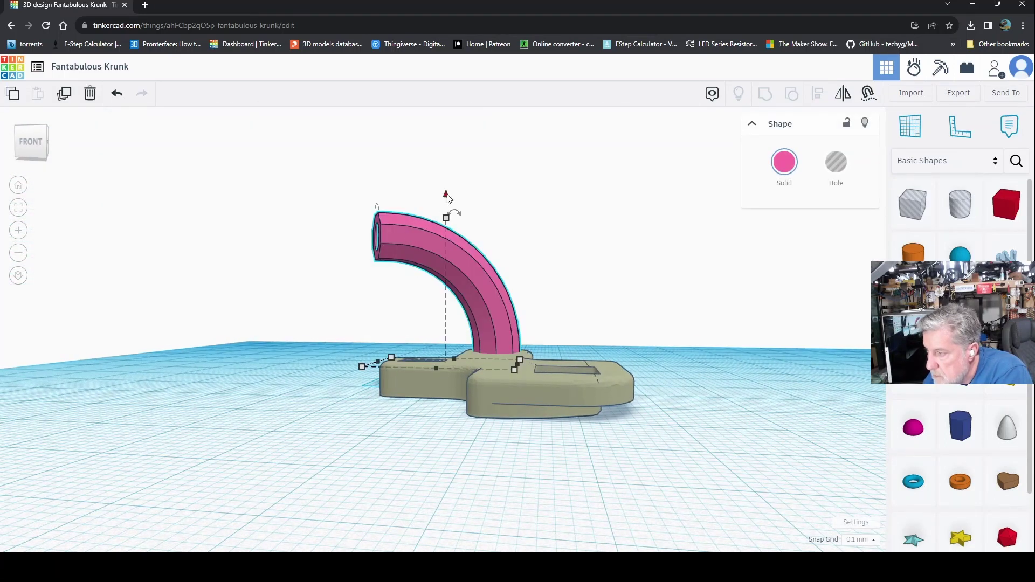
drag(447, 197, 447, 204)
mouse_move(554, 492)
right_down()
mouse_move(573, 351)
mouse_move(570, 488)
right_up()
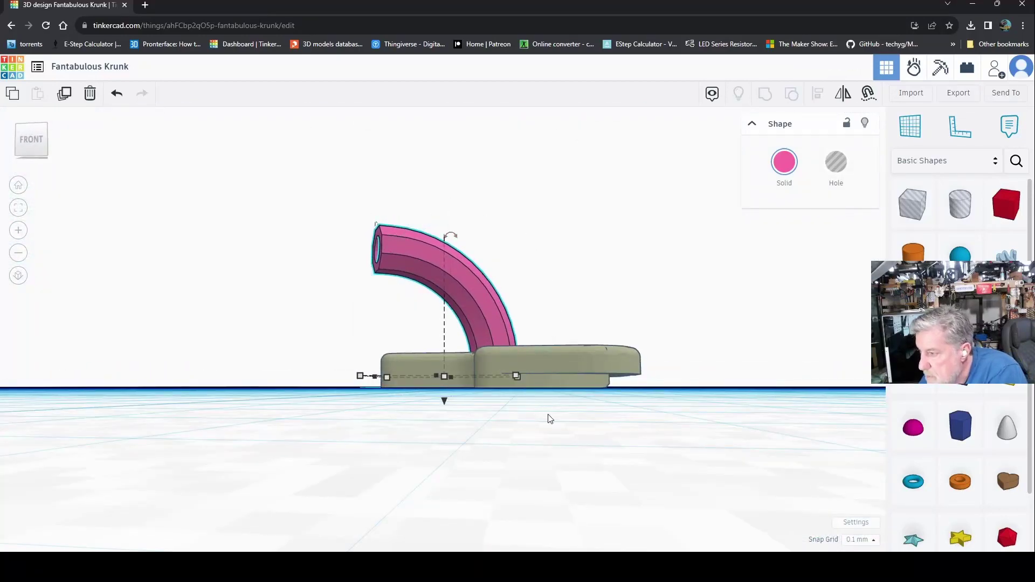
right_drag(548, 423, 437, 212)
drag(445, 195, 445, 204)
right_drag(480, 480, 721, 332)
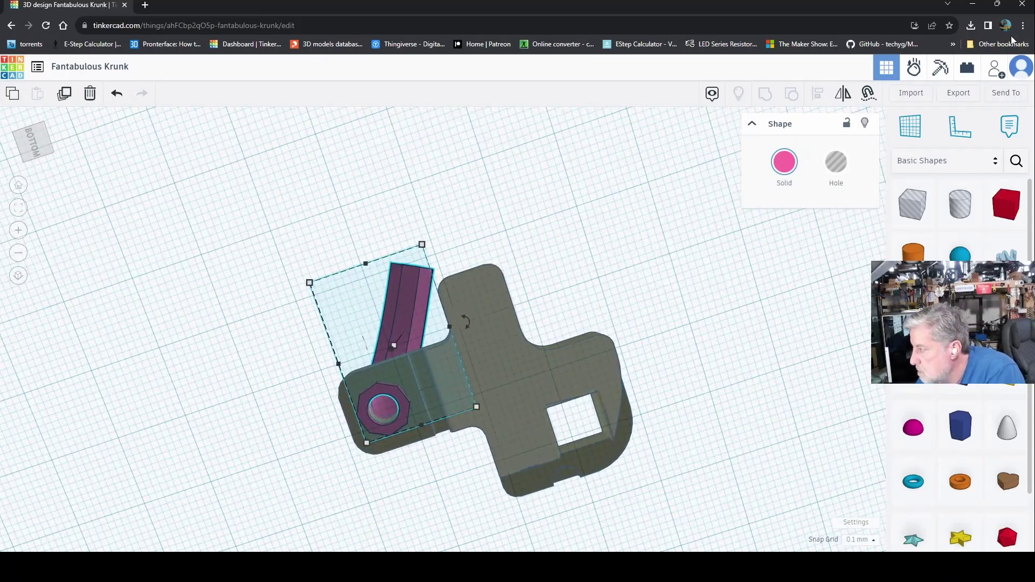
Add a Box hole under the tube's end and group it with the holder and tube.
drag(913, 204, 361, 422)
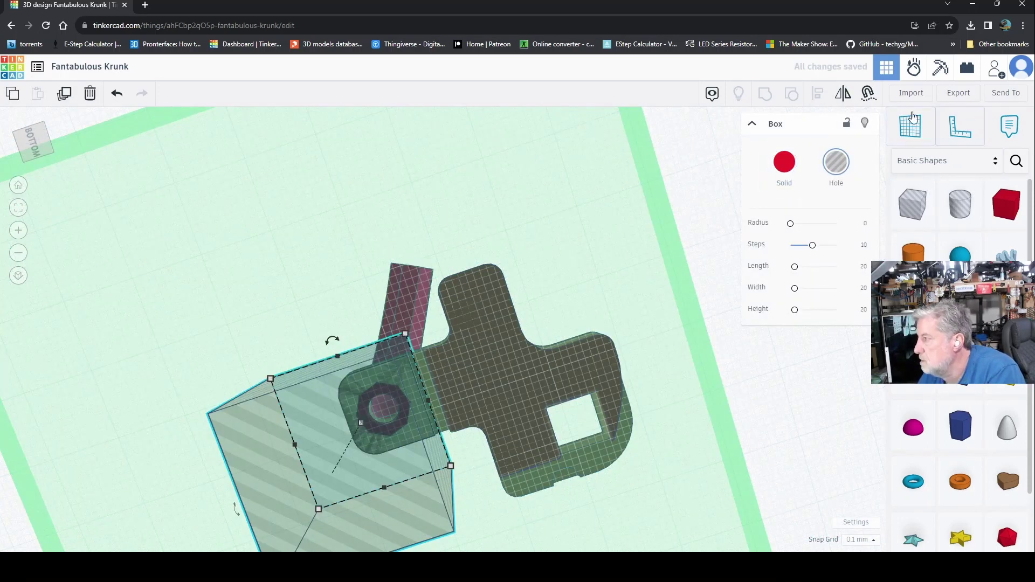
right_drag(732, 66, 698, 319)
drag(296, 177, 599, 552)
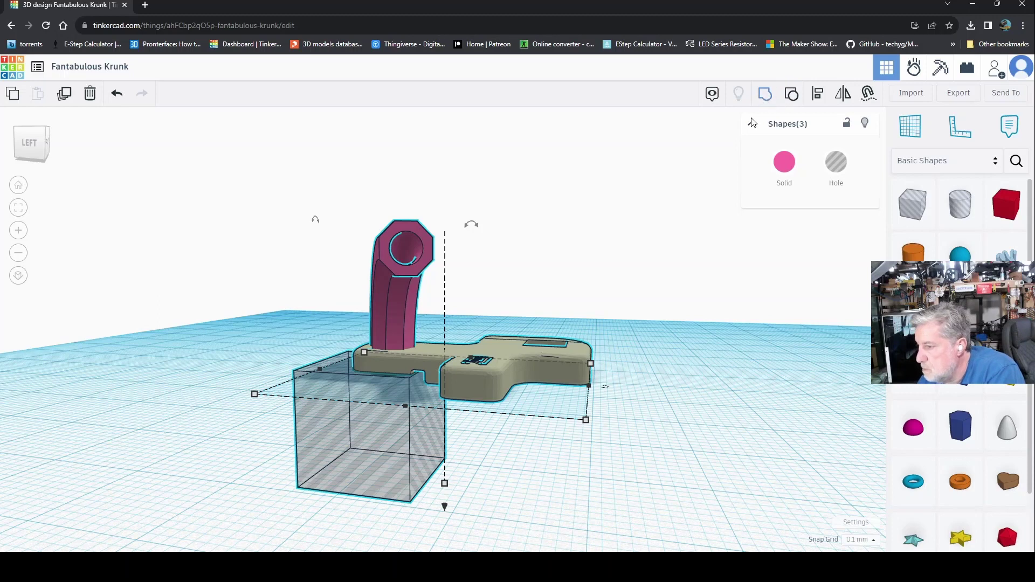
click(766, 96)
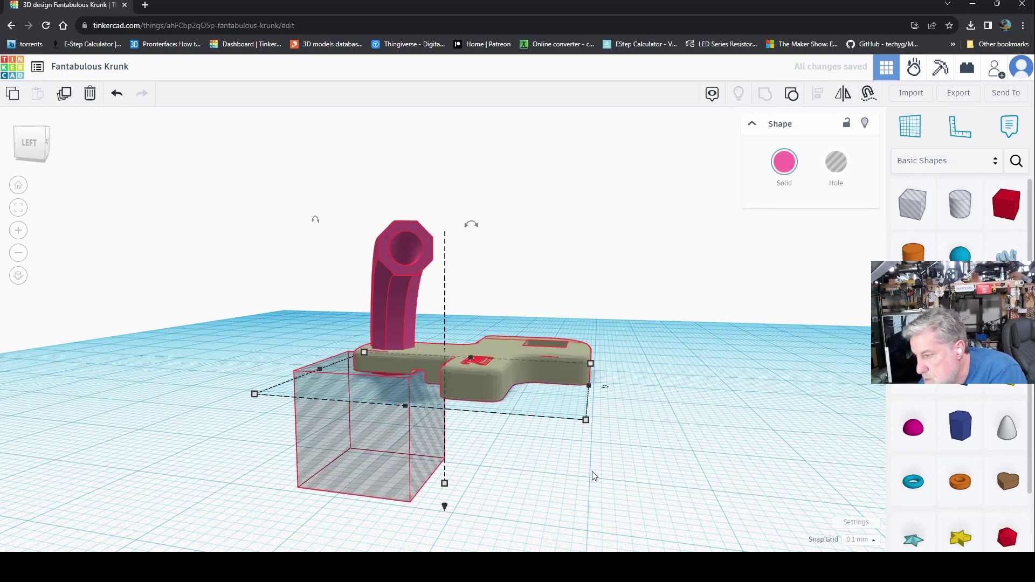
right_drag(512, 527, 354, 374)
right_drag(455, 434, 598, 286)
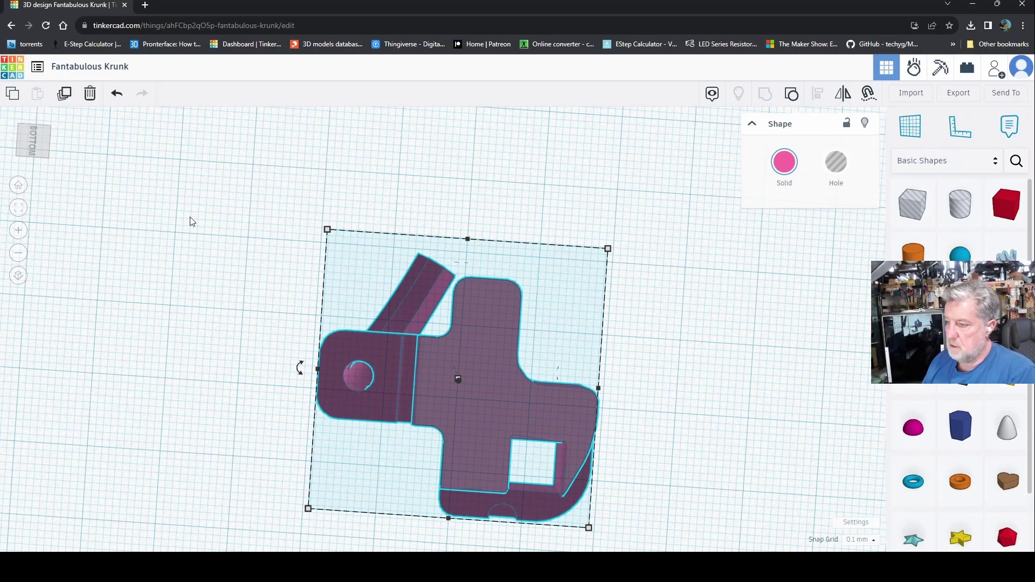
right_drag(195, 217, 419, 350)
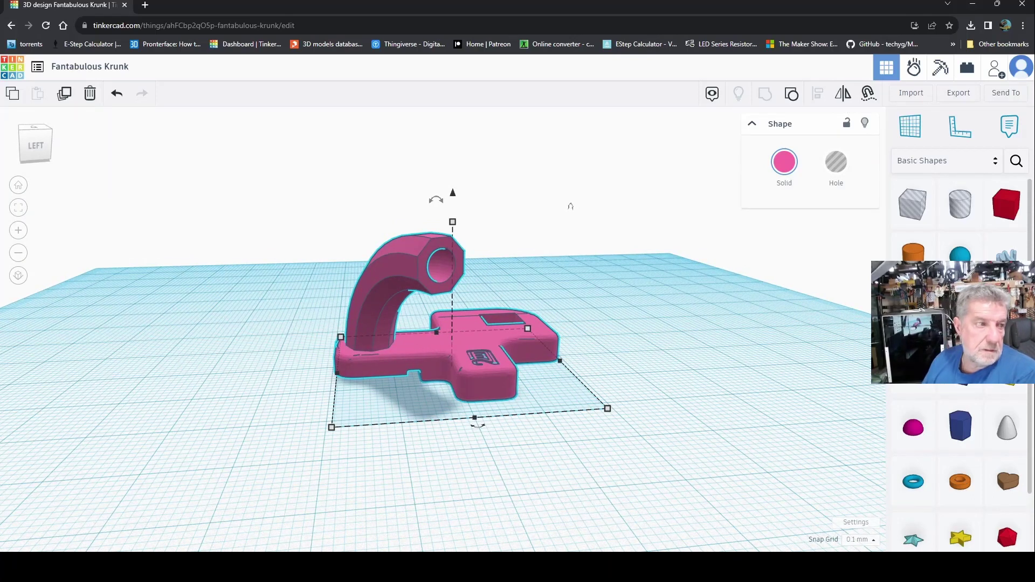